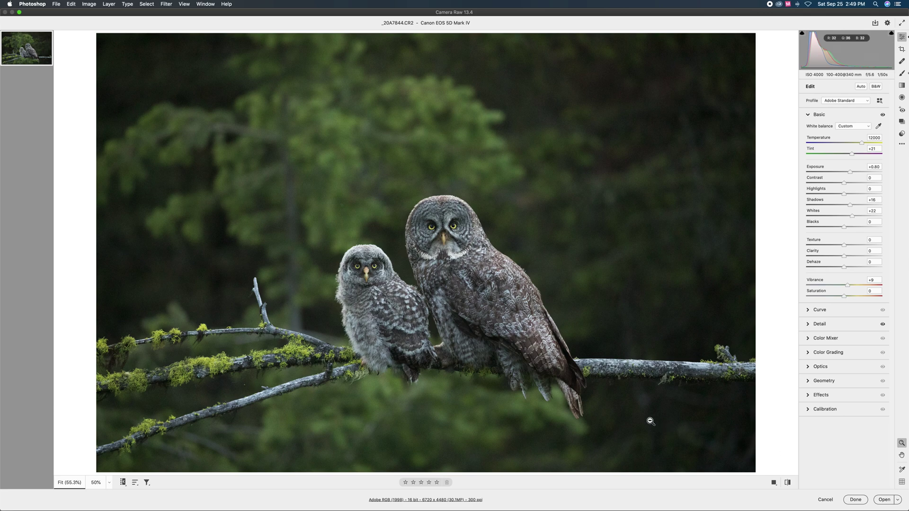
Inspect the owls at 100% and 200%, then return to the whole-photo view.
left_click(551, 401)
key("super+equal")
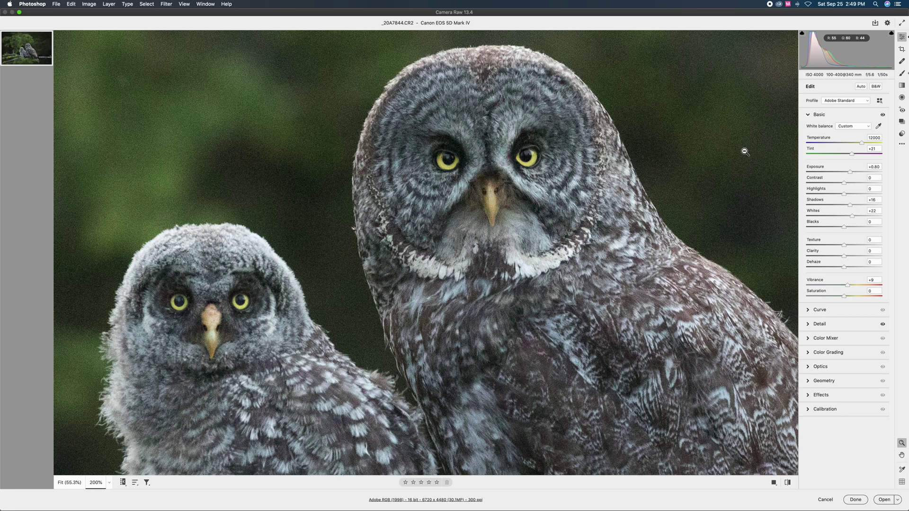
left_click(736, 151, "alt")
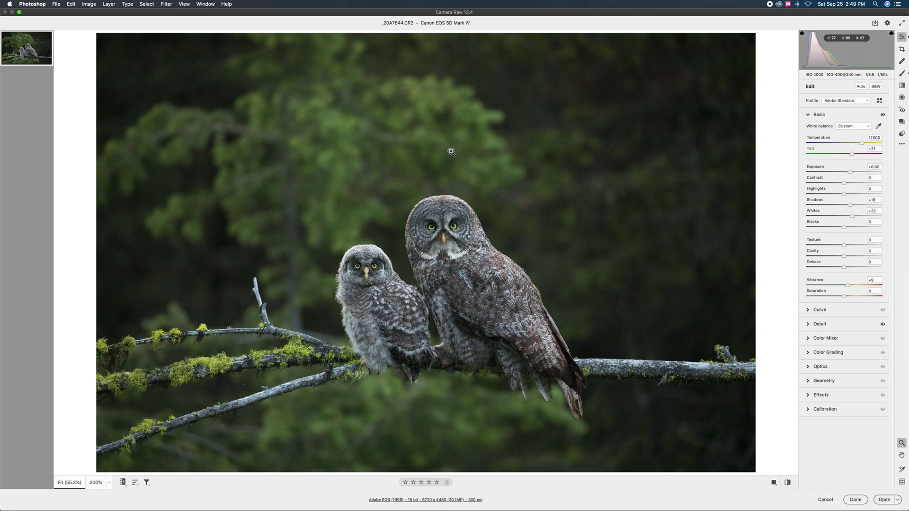
Compare Exposure at 0 against +0.80, keep +0.80, and zoom to 200% on the owls' faces.
double_click(844, 173)
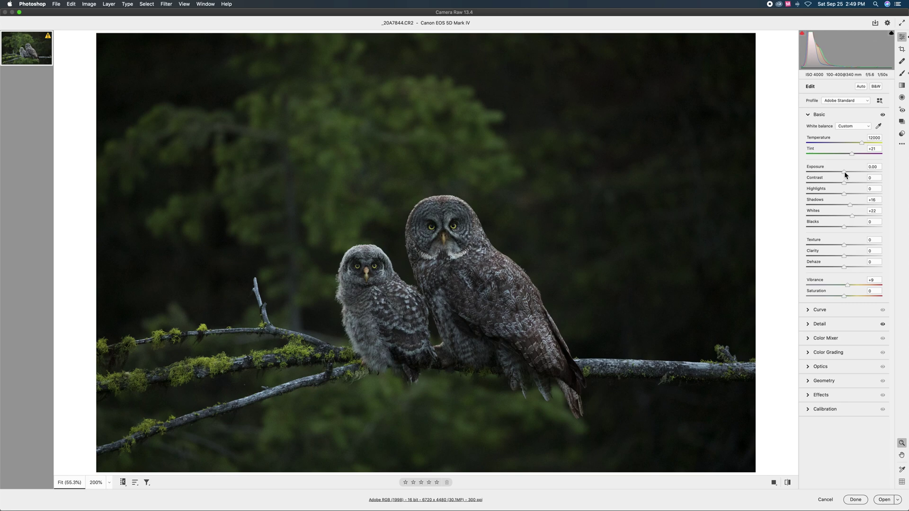
left_click_drag(845, 171, 851, 172)
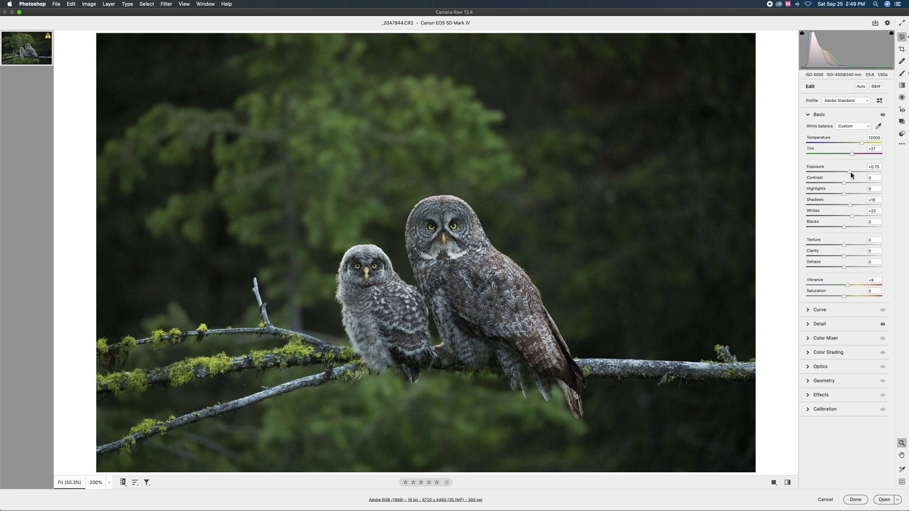
left_click(498, 187)
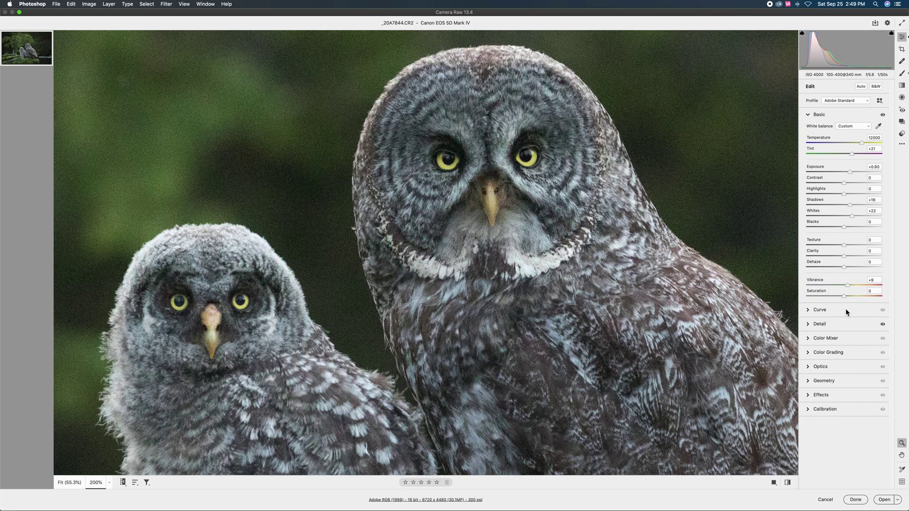
Expand the Detail panel (Sharpening 40, Color Noise Reduction 25) with the whole photo in view.
left_click(850, 324)
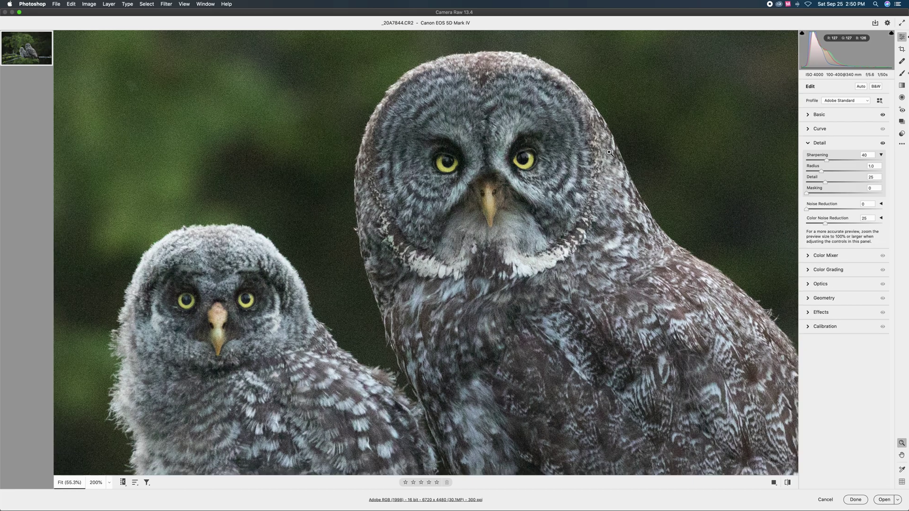
left_click(609, 153)
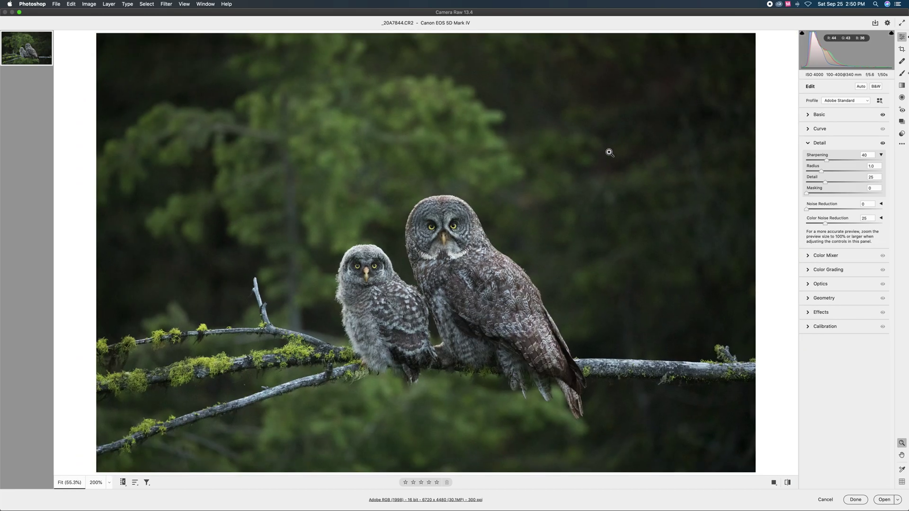
left_click(808, 194, "alt")
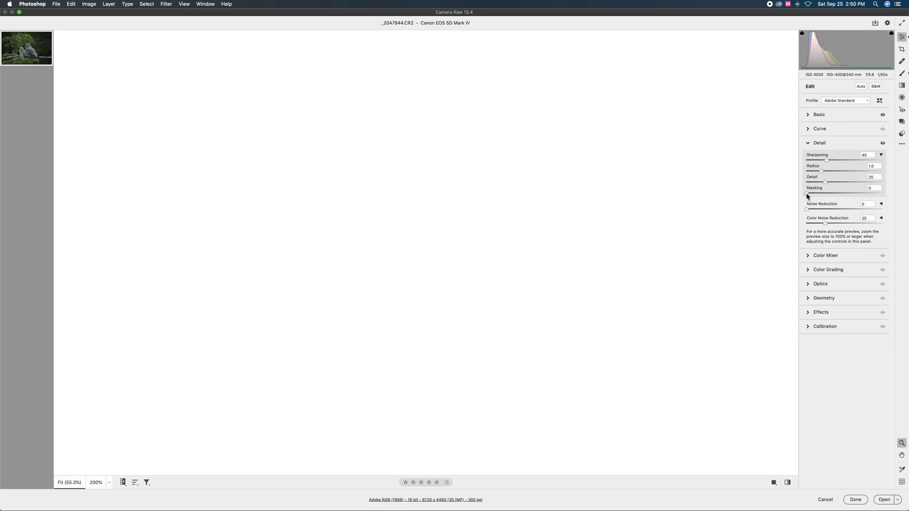
Preview the sharpening mask at 300%, then set Masking to 82 and lower Sharpening to 25.
left_click_drag(807, 194, 857, 193)
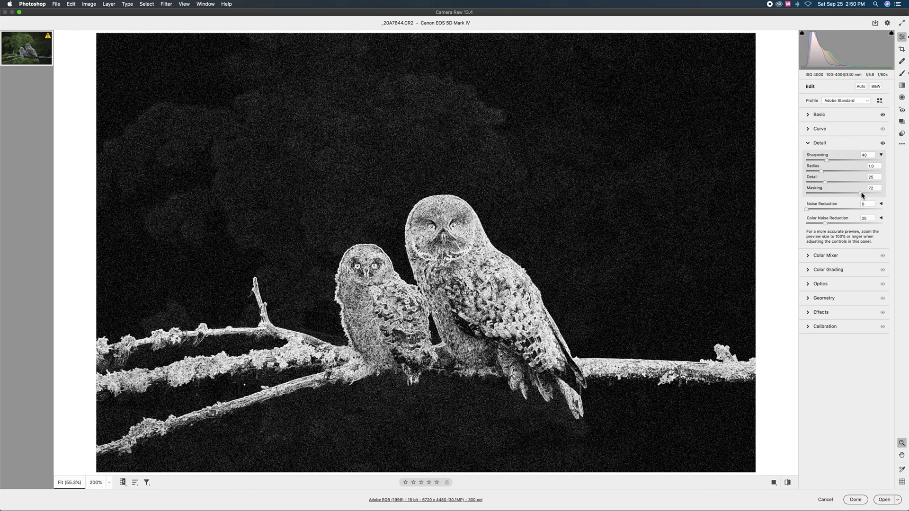
left_click_drag(862, 195, 876, 191)
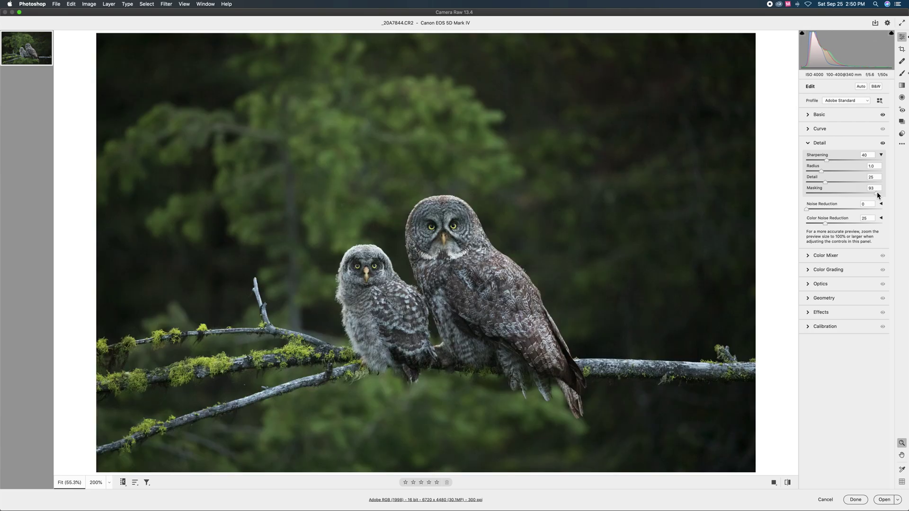
key("z")
key("super+equal")
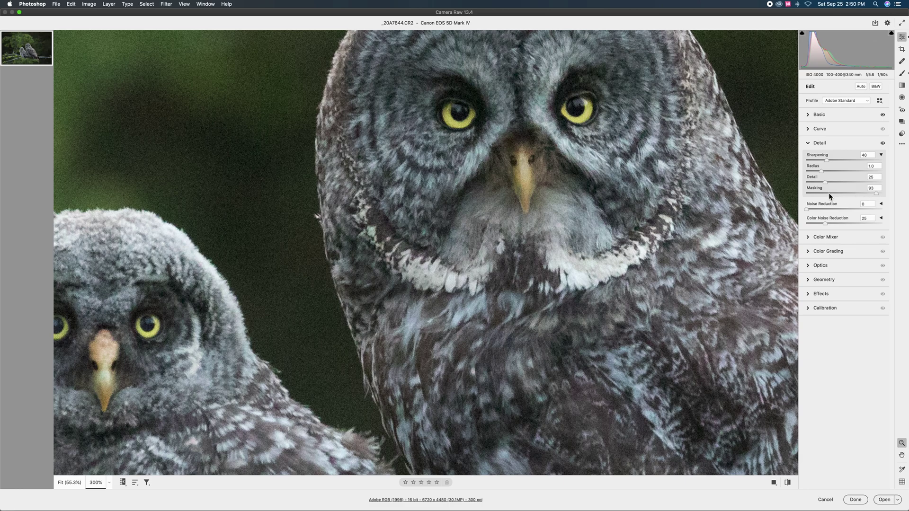
double_click(876, 192)
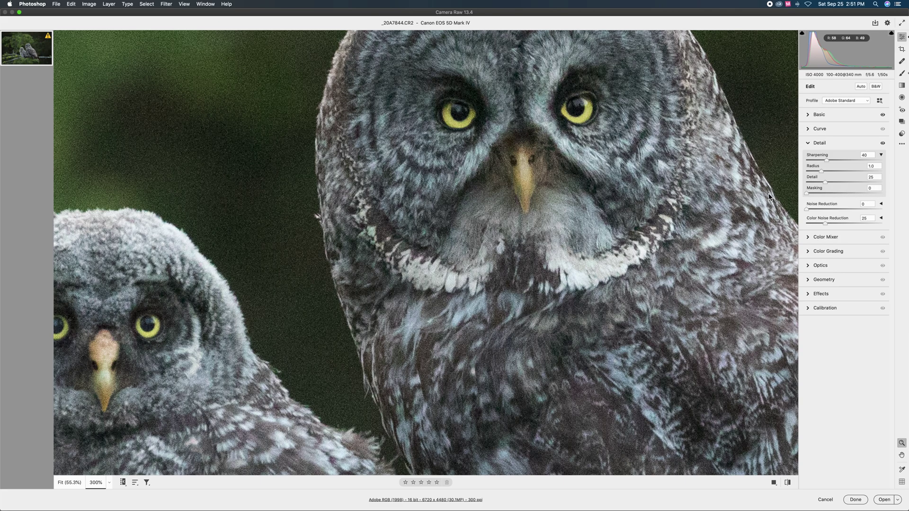
mouse_move(806, 193)
left_mouse_down()
mouse_move(899, 196)
mouse_move(803, 198)
left_mouse_up()
left_click_drag(807, 193, 869, 204)
left_click_drag(826, 160, 819, 159)
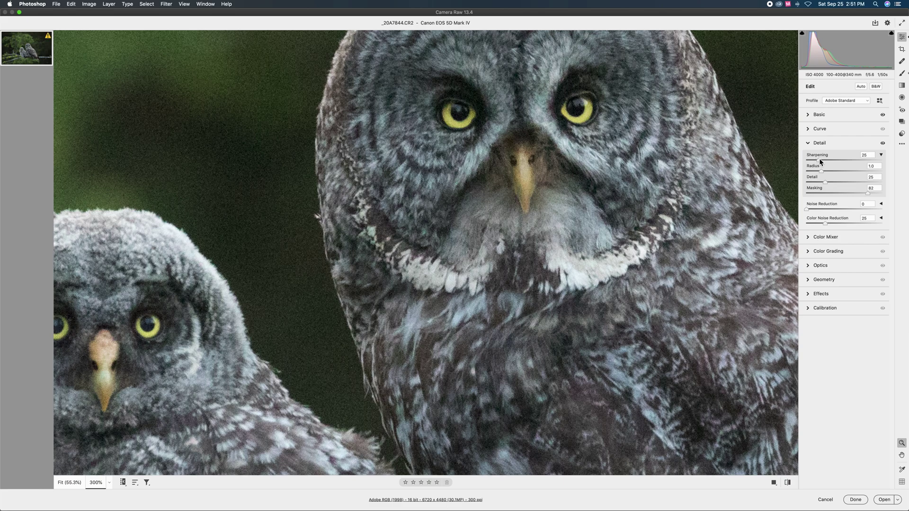
left_click(341, 174, "alt")
Zoom out to show both owls and open the edited raw photo in Photoshop.
left_click(343, 174, "alt")
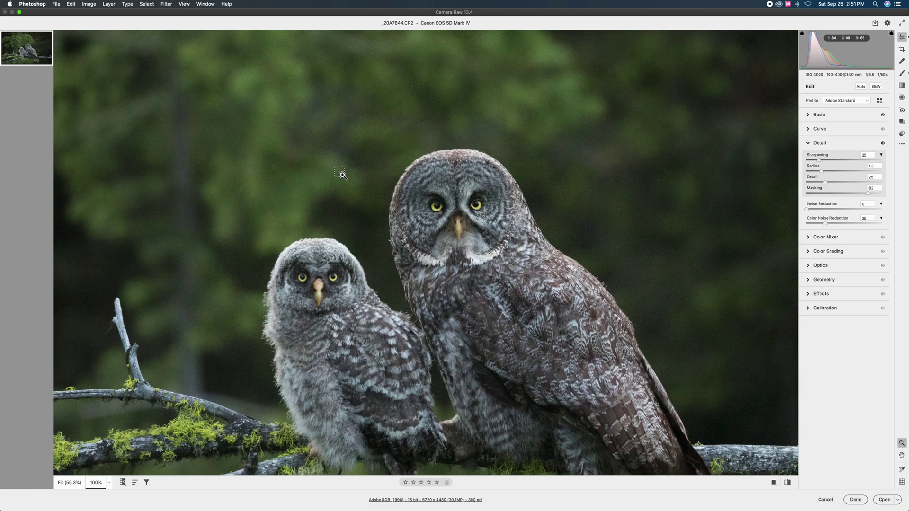
left_click(343, 174, "alt")
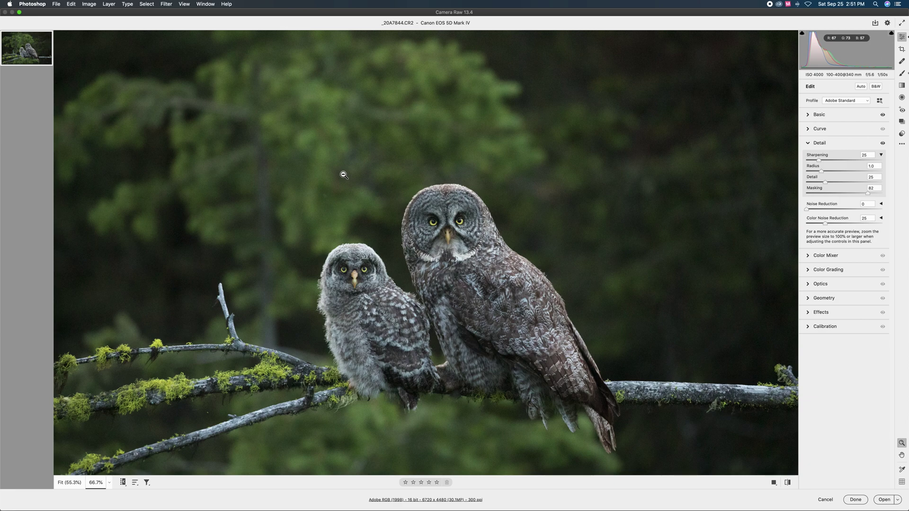
left_click(887, 500)
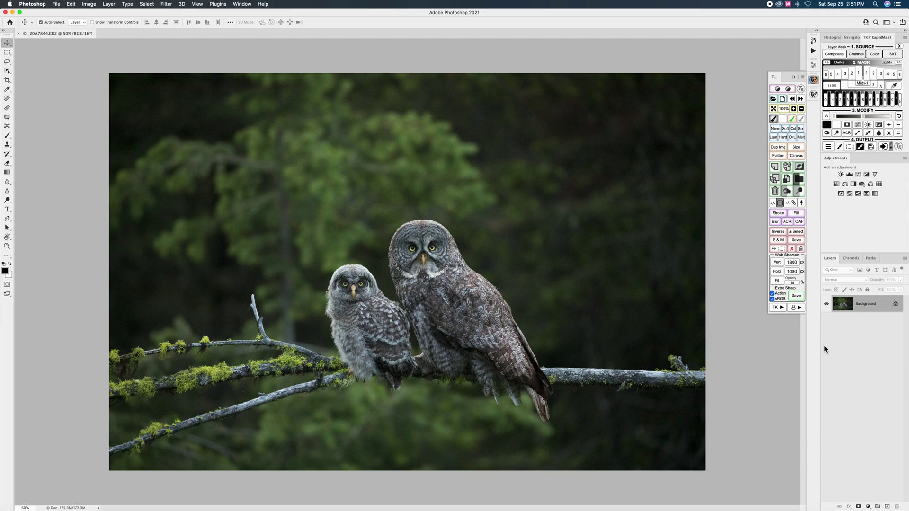
Duplicate the Background layer into Layer 1.
right_click(866, 313)
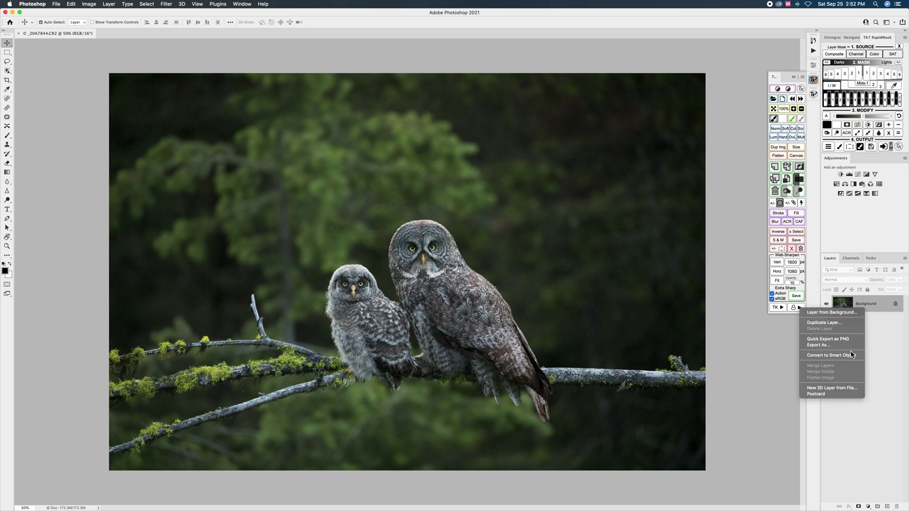
left_click(880, 324)
key("super+j")
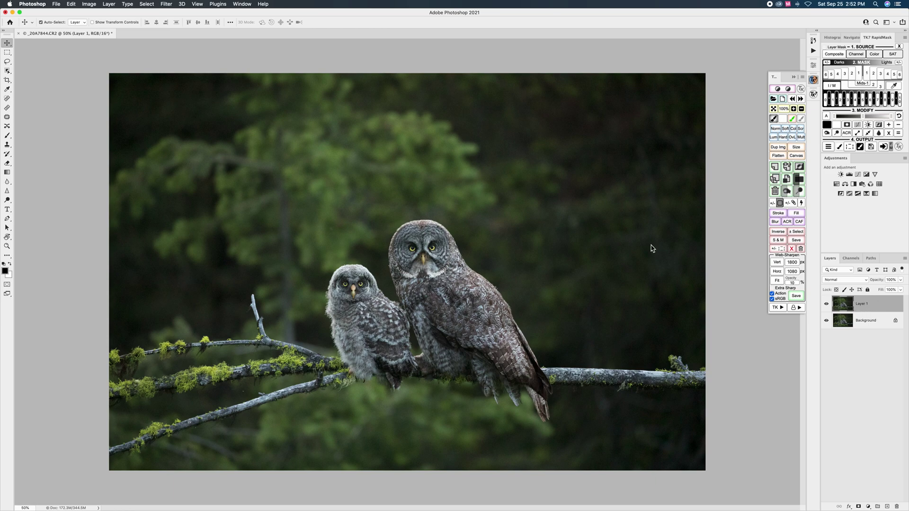
Launch Topaz DeNoise AI on Layer 1 from Filter > Topaz Labs.
left_click(167, 5)
mouse_move(232, 175)
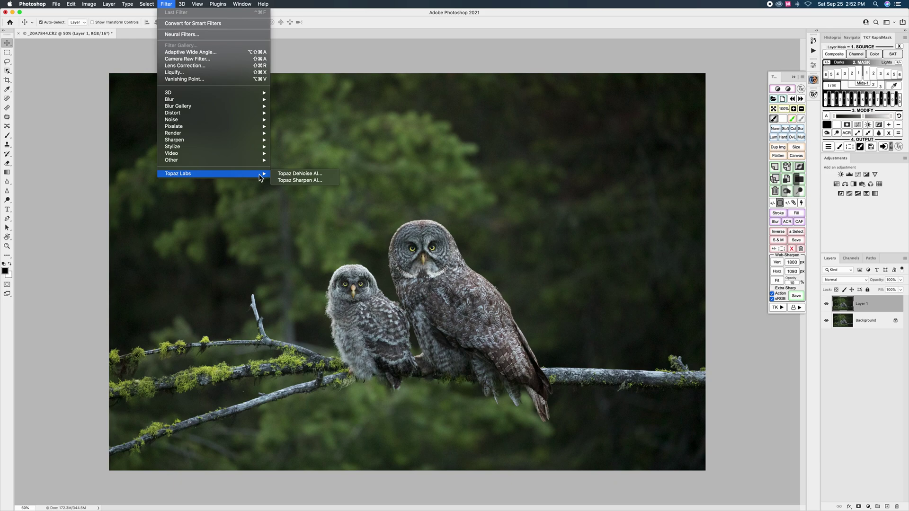
left_click(305, 174)
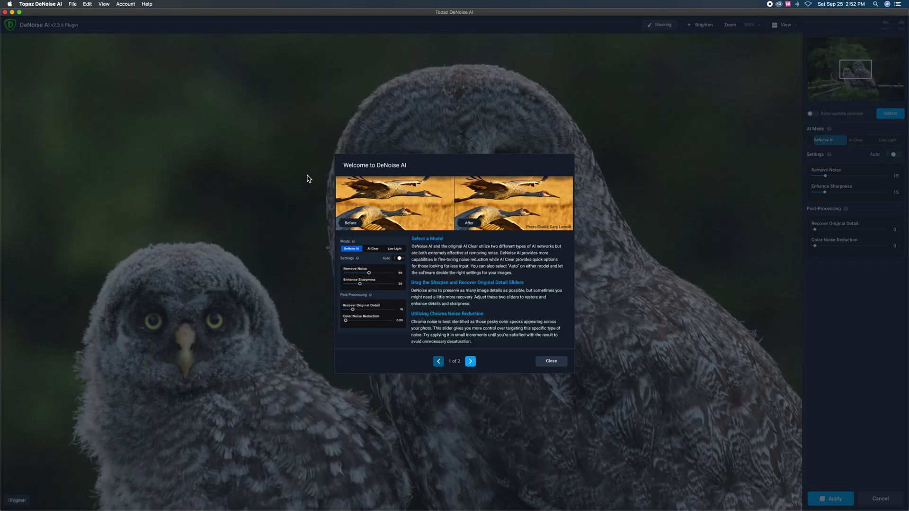
Dismiss the welcome screen and apply DeNoise AI at Remove Noise 15 and Enhance Sharpness 15.
left_click(559, 364)
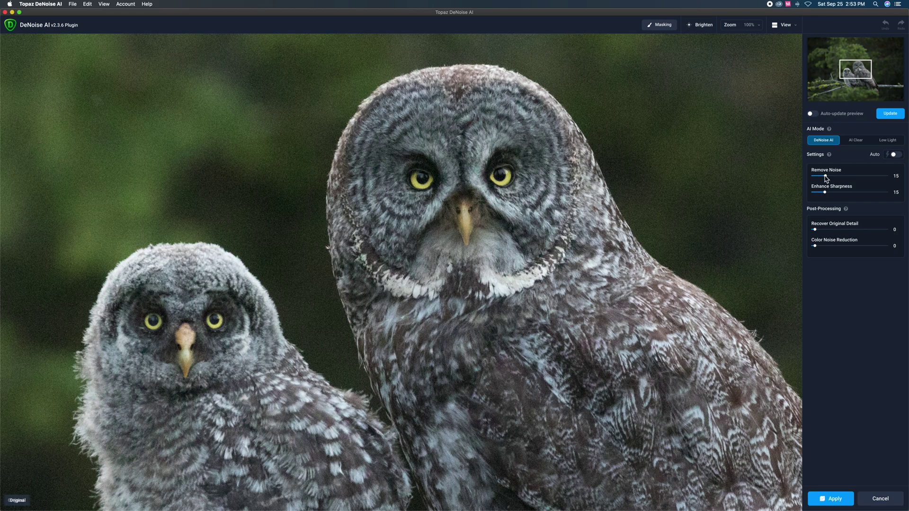
left_click(830, 497)
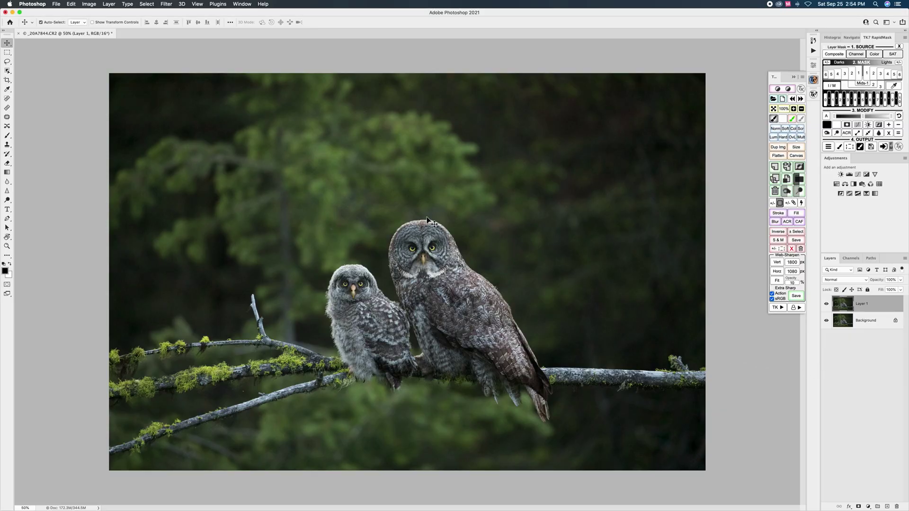
Zoom the denoised owl document to 200%.
key("super+equal")
key("super+equal")
key("super+equal")
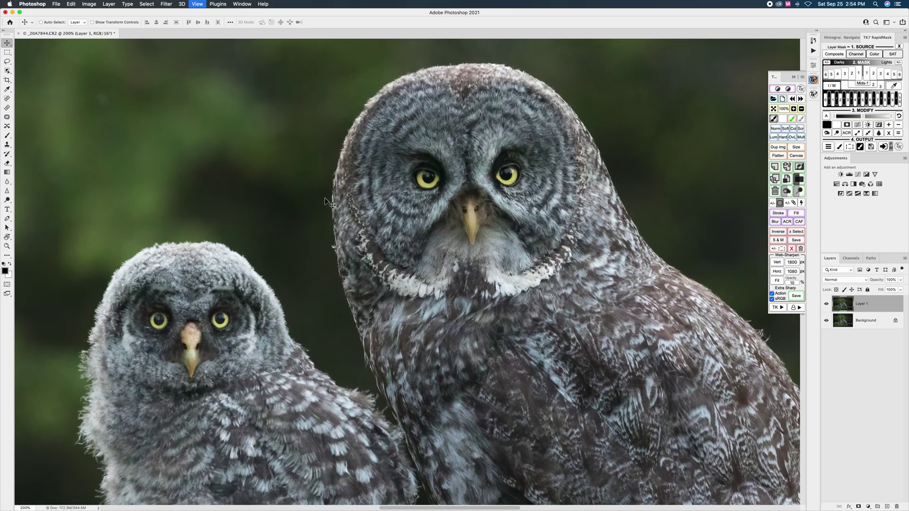
key("super+equal")
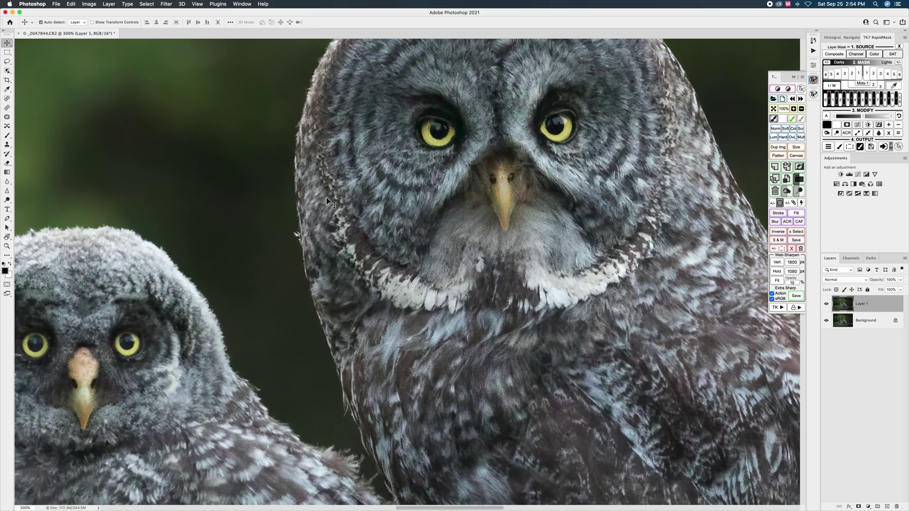
scroll(239, 171, "up", 2)
scroll(239, 170, "up", 15)
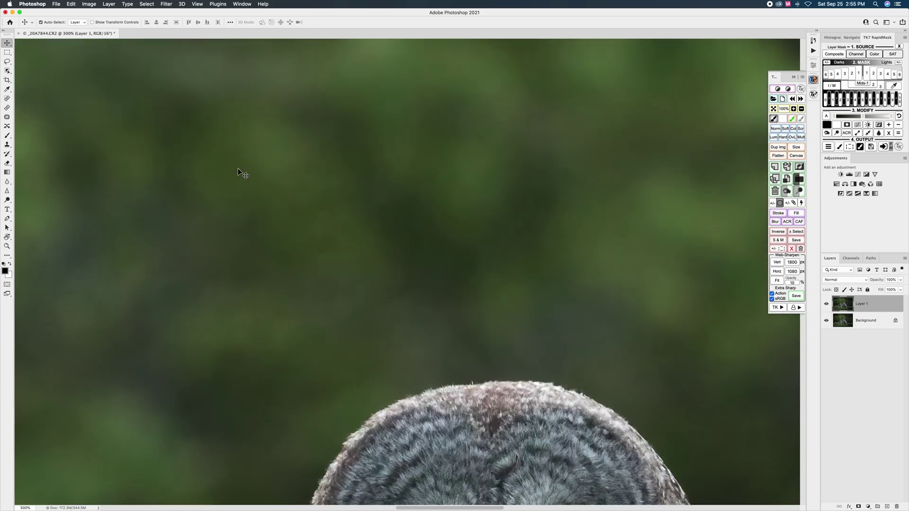
scroll(461, 229, "up", 10)
scroll(460, 226, "up", 10)
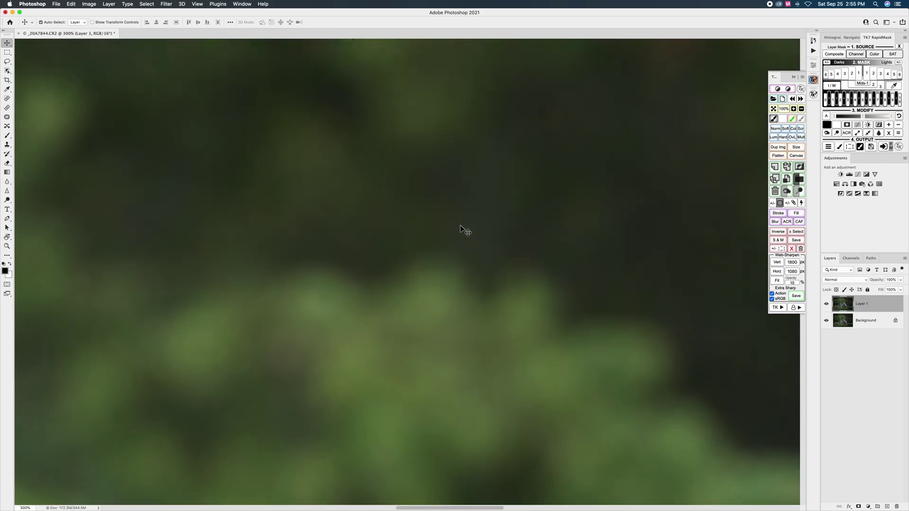
scroll(460, 225, "left", 8)
scroll(460, 226, "left", 5)
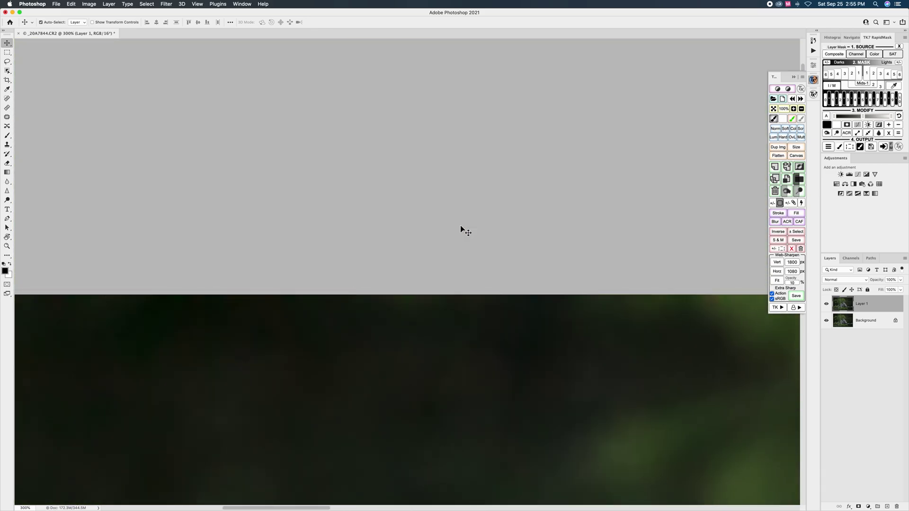
scroll(460, 226, "down", 10)
scroll(460, 226, "down", 15)
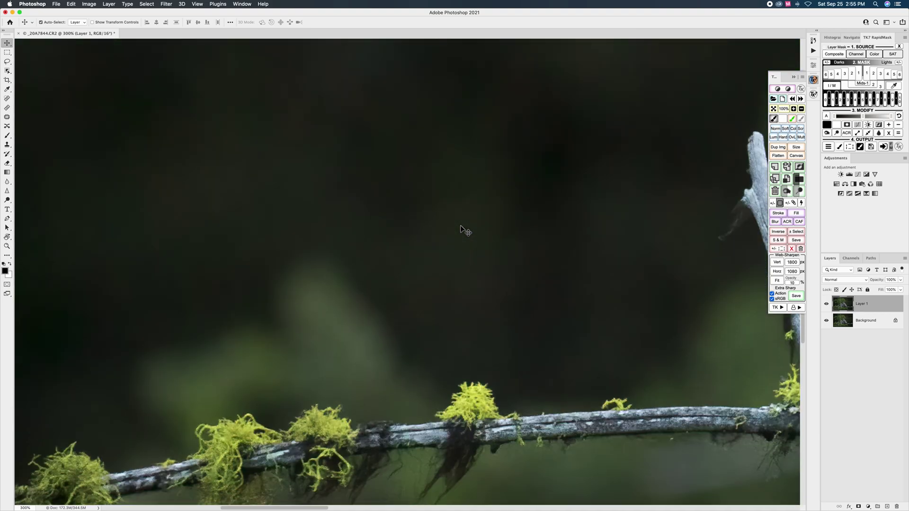
scroll(460, 225, "left", 5)
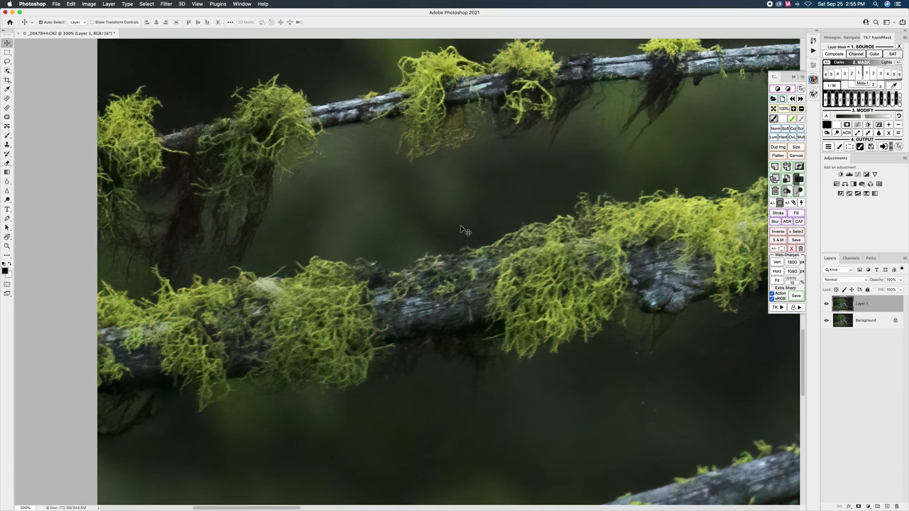
scroll(461, 226, "right", 5)
scroll(461, 225, "right", 8)
scroll(461, 226, "up", 4)
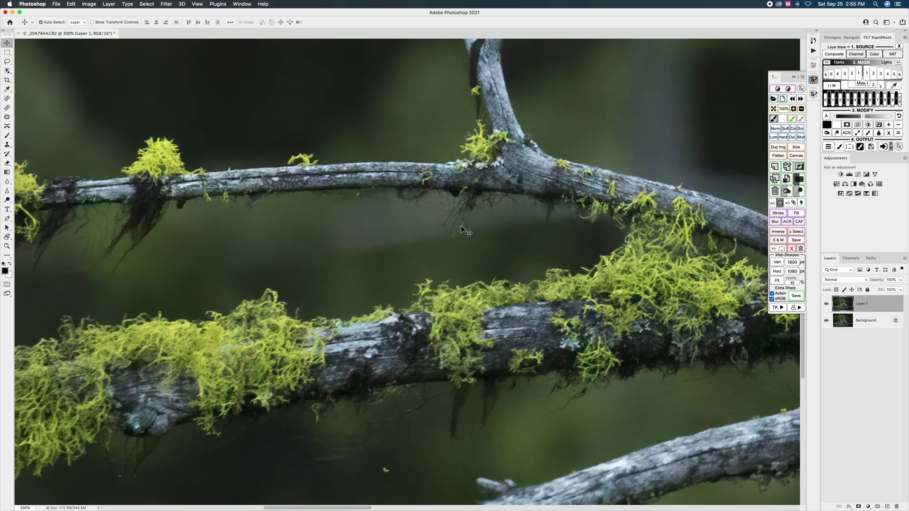
scroll(461, 226, "right", 10)
scroll(461, 225, "down", 3)
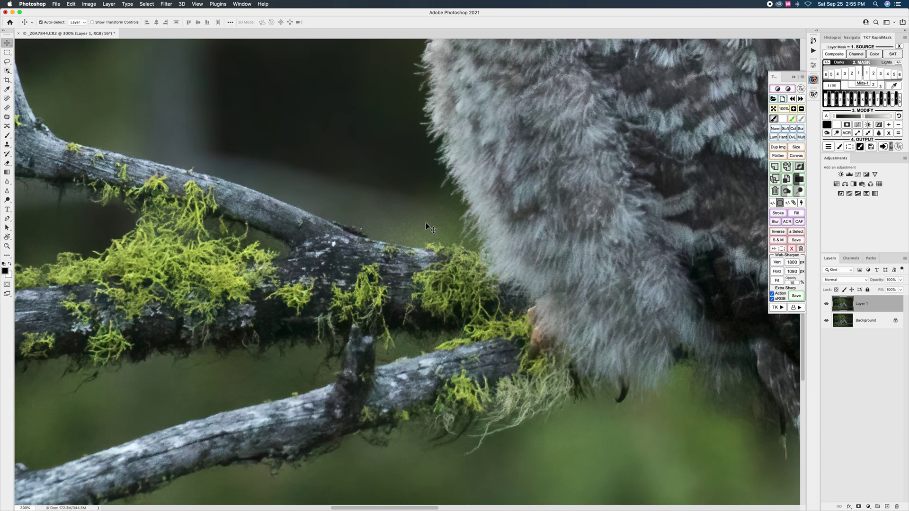
scroll(339, 278, "down", 10)
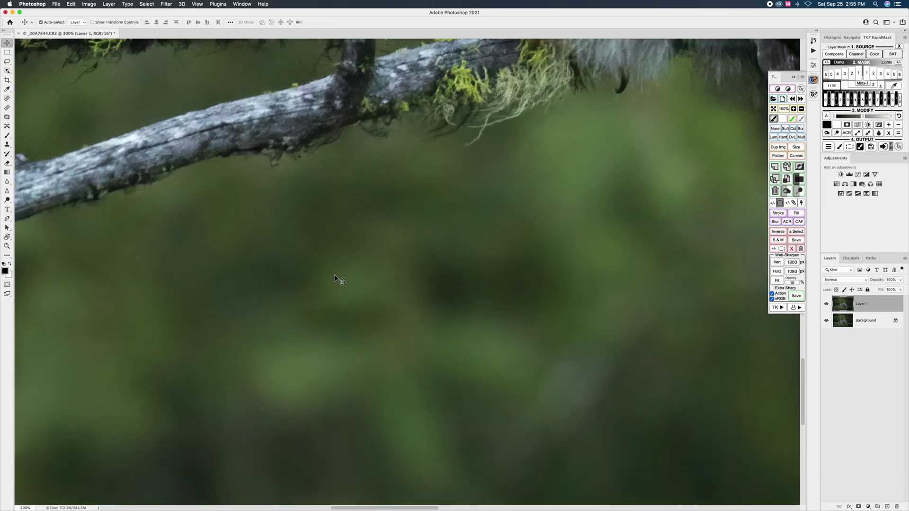
scroll(337, 278, "left", 5)
scroll(335, 275, "down", 15)
scroll(334, 275, "up", 4)
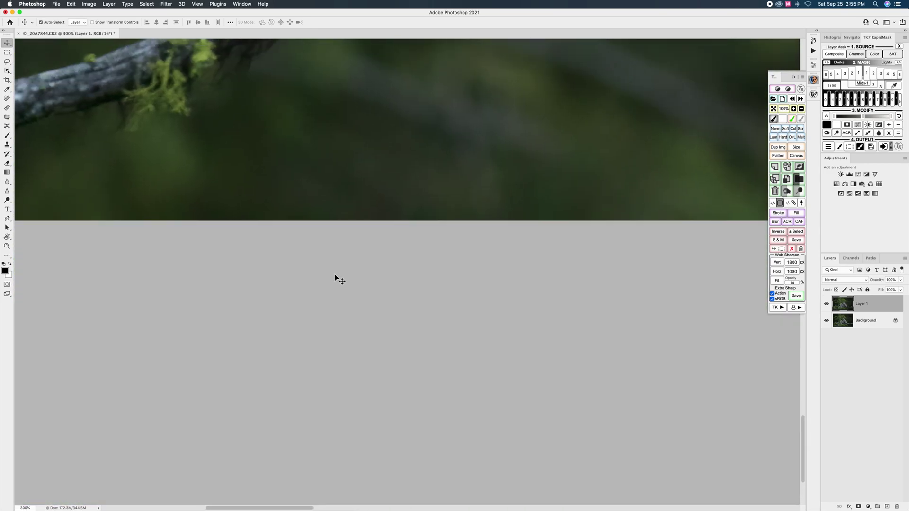
scroll(335, 276, "up", 8)
scroll(334, 275, "right", 8)
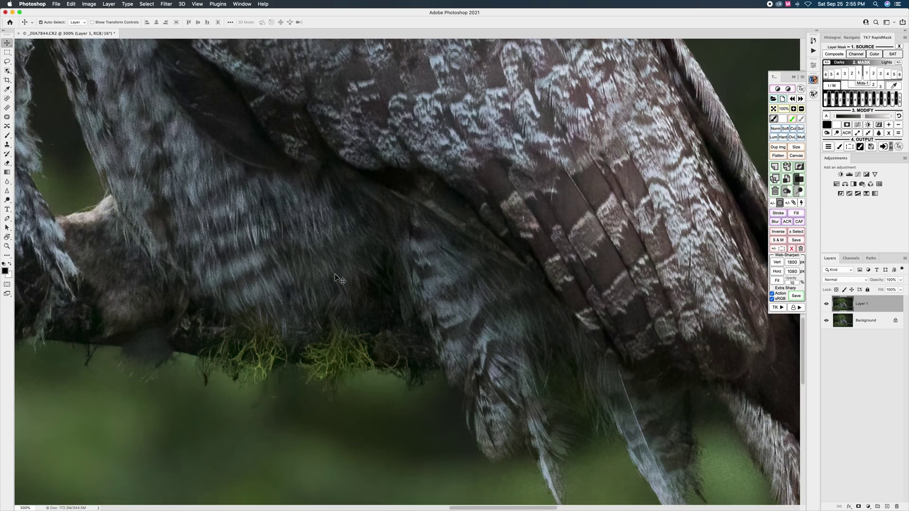
scroll(334, 275, "down", 3)
scroll(335, 275, "right", 6)
scroll(339, 280, "right", 10)
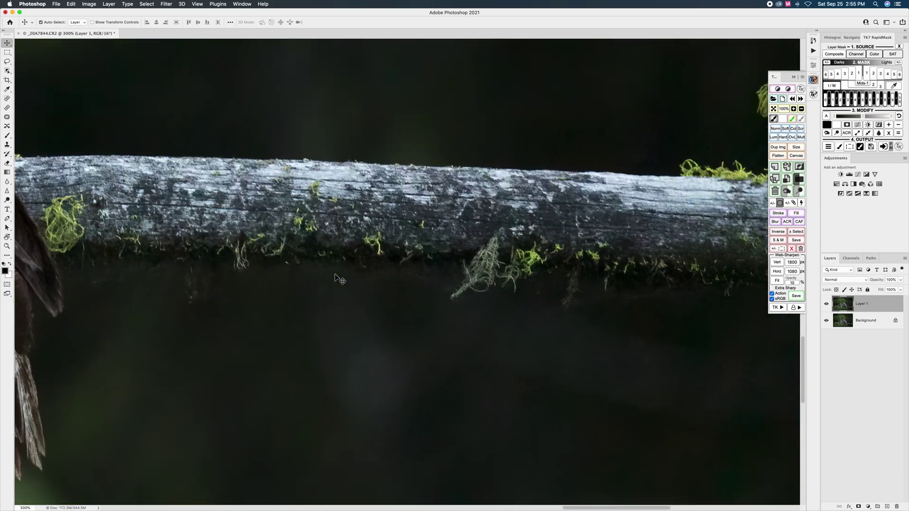
scroll(339, 279, "left", 12)
scroll(335, 275, "up", 10)
scroll(335, 274, "left", 8)
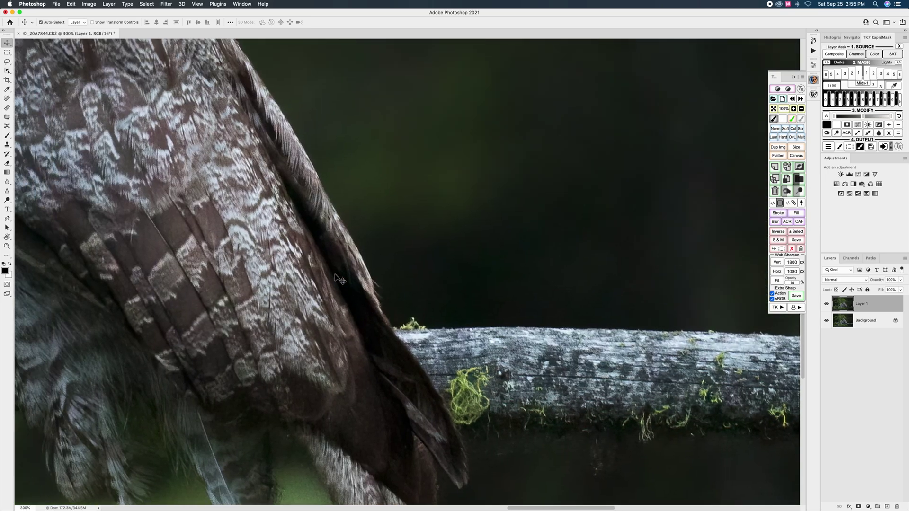
scroll(335, 275, "down", 2)
scroll(335, 275, "left", 5)
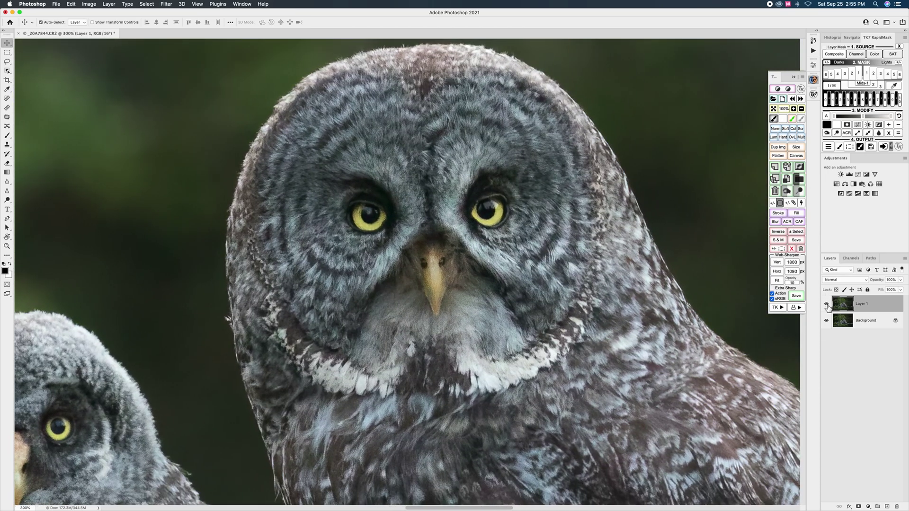
left_click(826, 305)
left_click(826, 305)
left_click(826, 305)
left_click(826, 306)
left_click(826, 305)
left_click(826, 306)
left_click(826, 305)
left_click(826, 305)
left_click(826, 305)
left_click(825, 305)
left_click(826, 305)
left_click(826, 306)
left_click(826, 306)
left_click(826, 305)
left_click(826, 305)
left_click(826, 305)
left_click(825, 306)
Lower Layer 1's opacity to 70% to blend the denoised owls with the original.
scroll(265, 240, "up", 5)
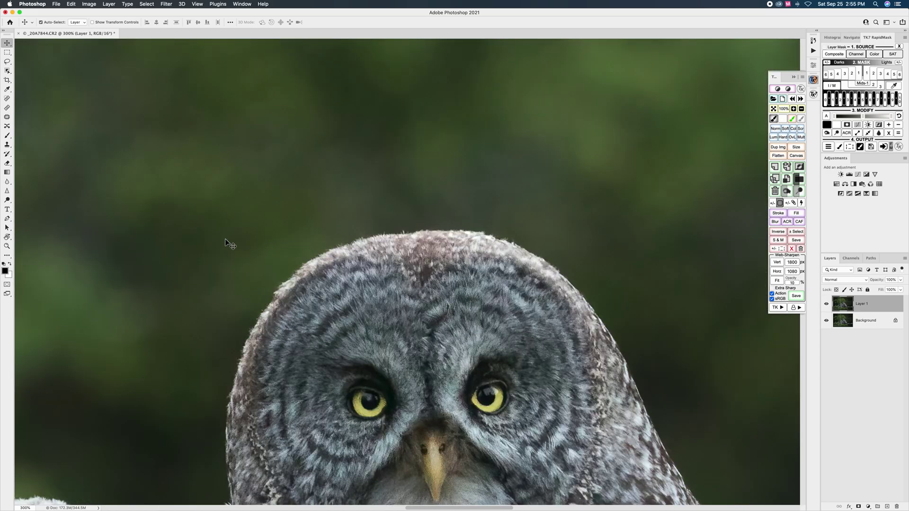
scroll(227, 241, "left", 5)
scroll(227, 240, "down", 2)
scroll(223, 240, "down", 4)
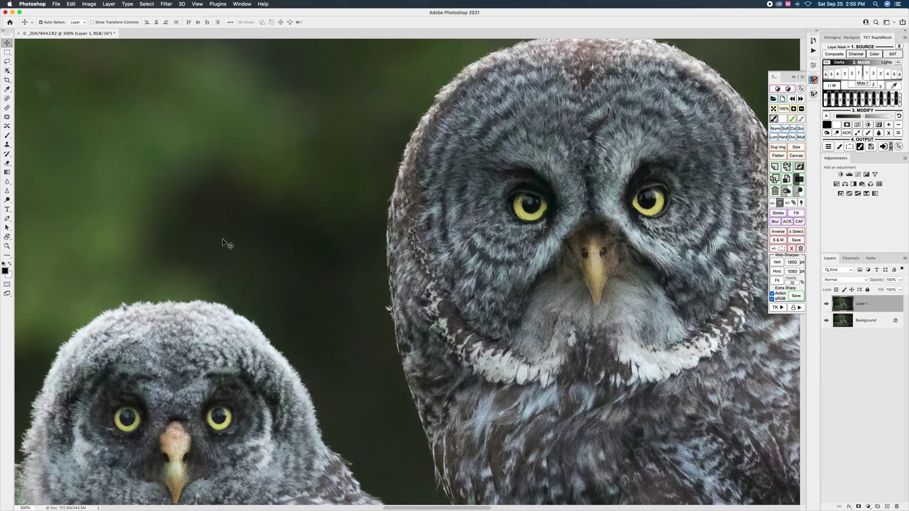
scroll(222, 240, "right", 4)
scroll(222, 240, "left", 3)
scroll(222, 240, "down", 2)
scroll(222, 239, "up", 3)
scroll(223, 243, "up", 1)
scroll(223, 242, "left", 2)
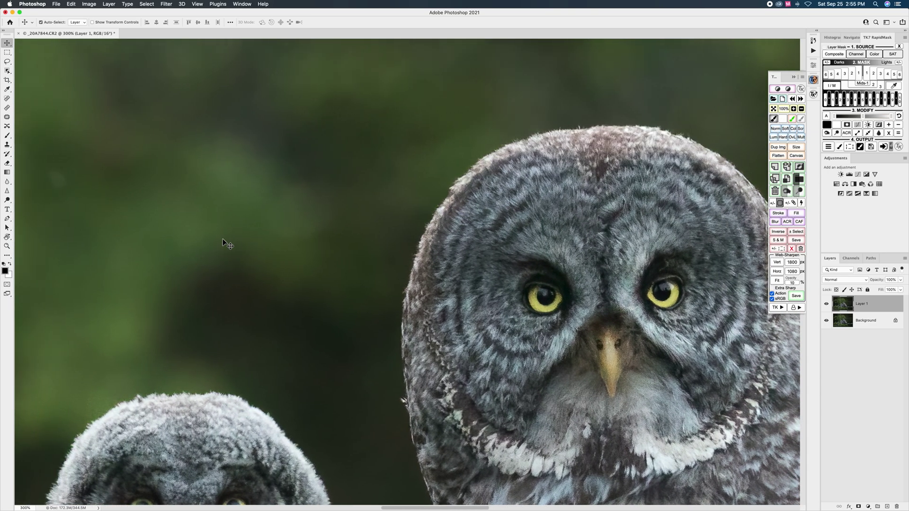
scroll(226, 241, "down", 2)
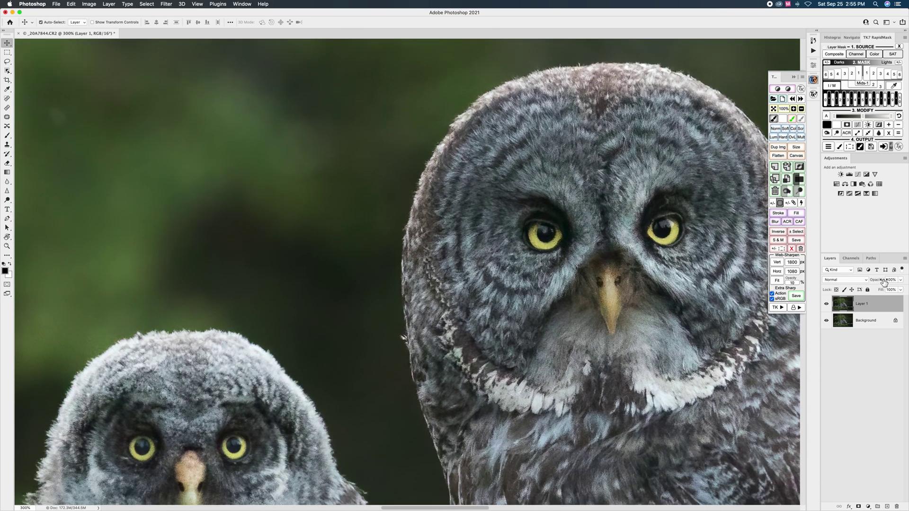
left_click(900, 279)
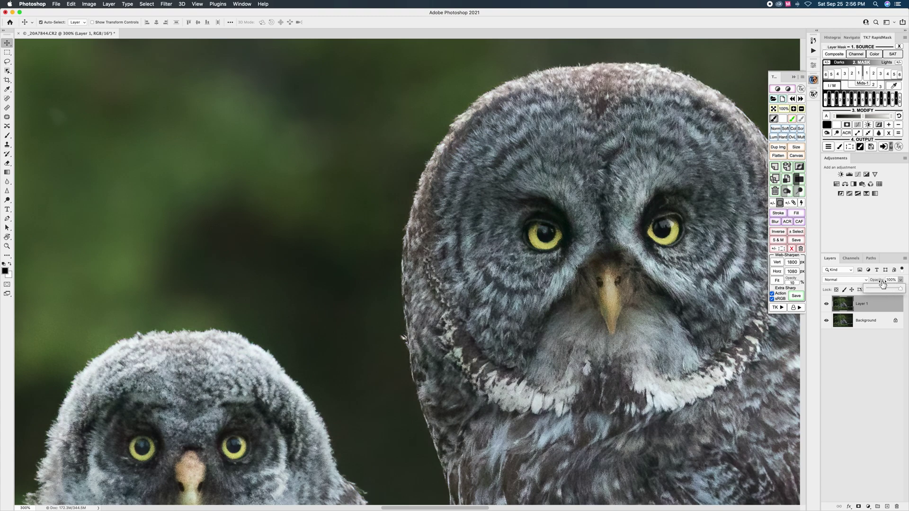
left_click(880, 282)
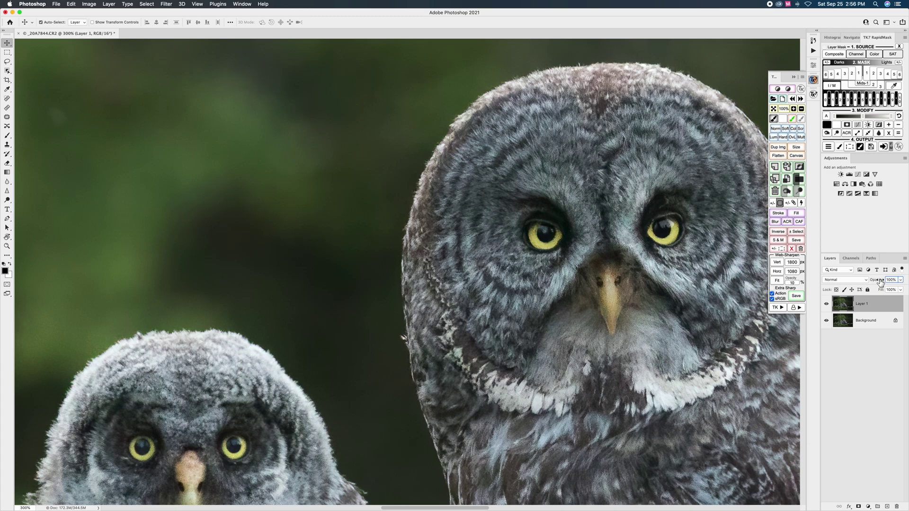
mouse_move(882, 282)
left_mouse_down()
mouse_move(850, 282)
mouse_move(872, 282)
left_mouse_up()
Inspect the blended result, then view the photo at 100% showing both owls.
scroll(343, 303, "up", 10)
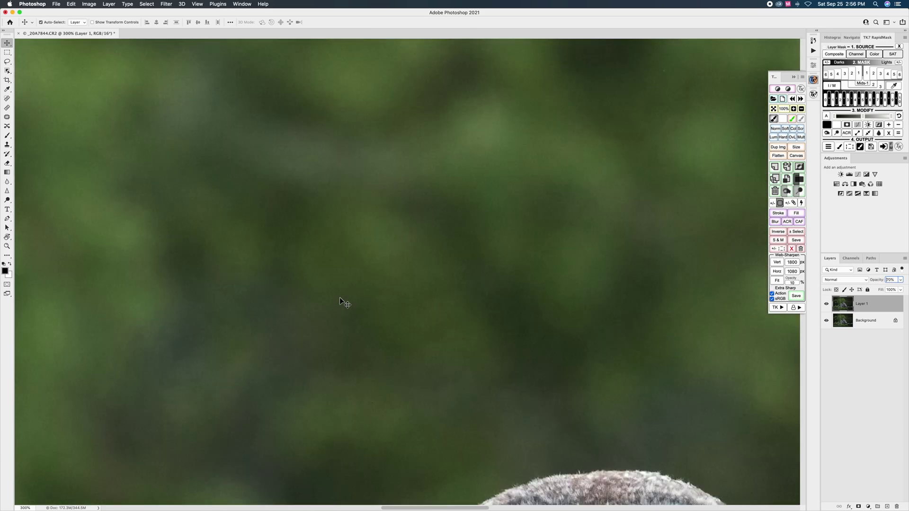
scroll(343, 303, "up", 5)
scroll(344, 303, "down", 15)
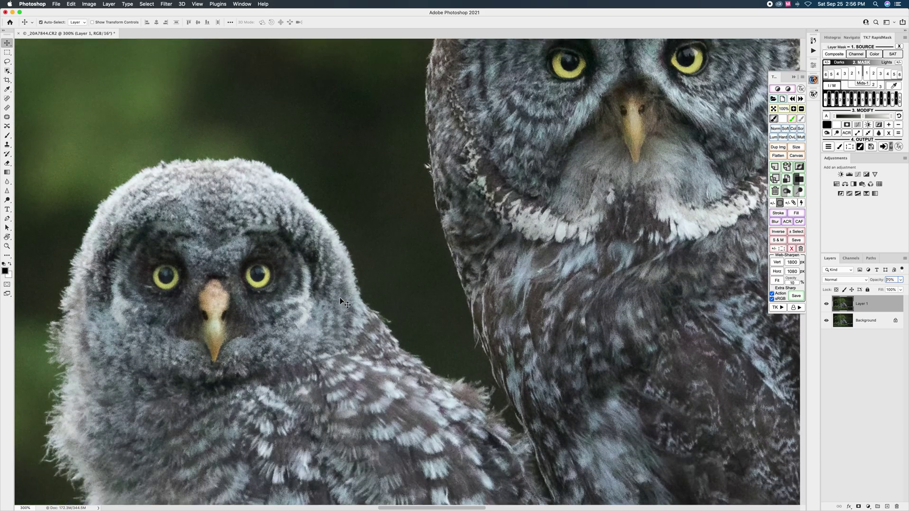
scroll(343, 302, "left", 10)
scroll(343, 303, "up", 3)
scroll(343, 303, "down", 10)
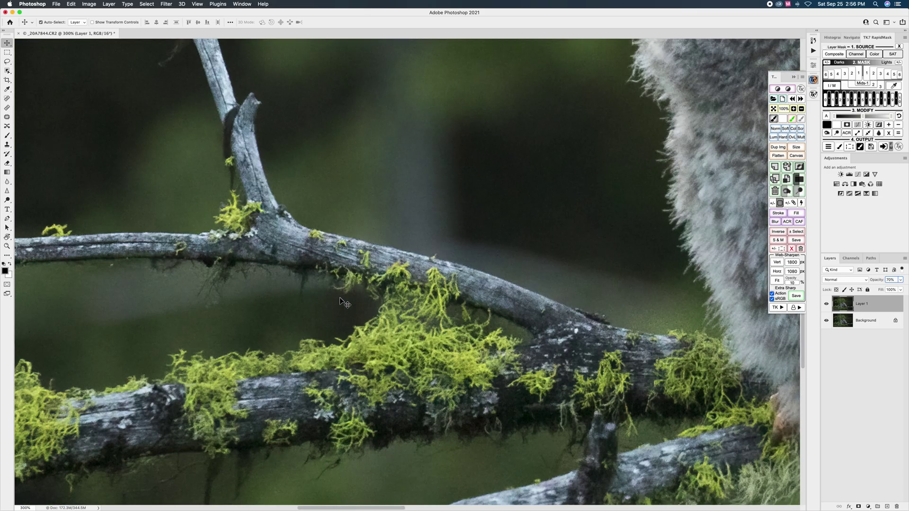
scroll(339, 298, "up", 10)
scroll(339, 298, "right", 10)
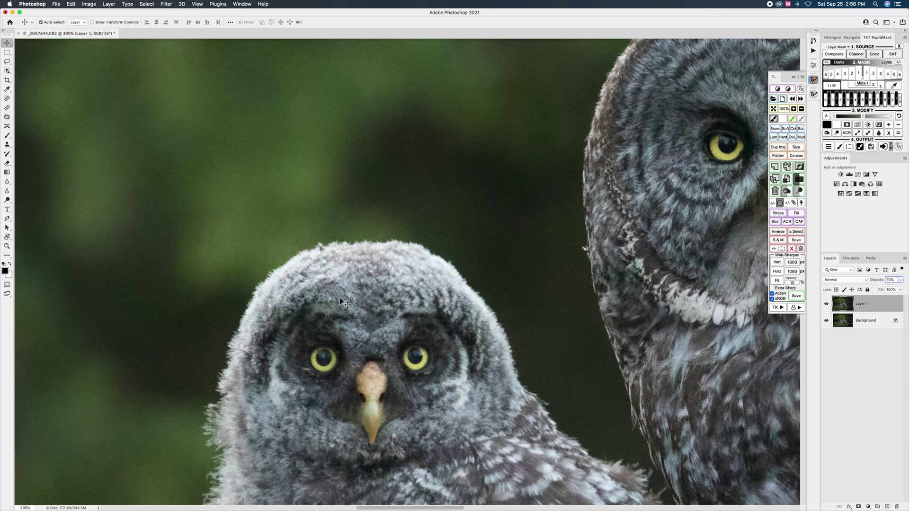
scroll(340, 297, "right", 5)
scroll(340, 297, "up", 5)
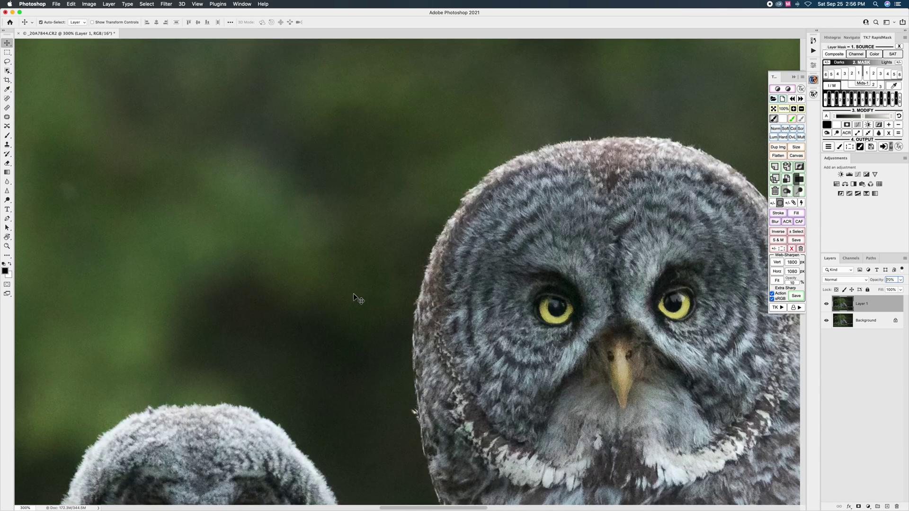
key("super+1")
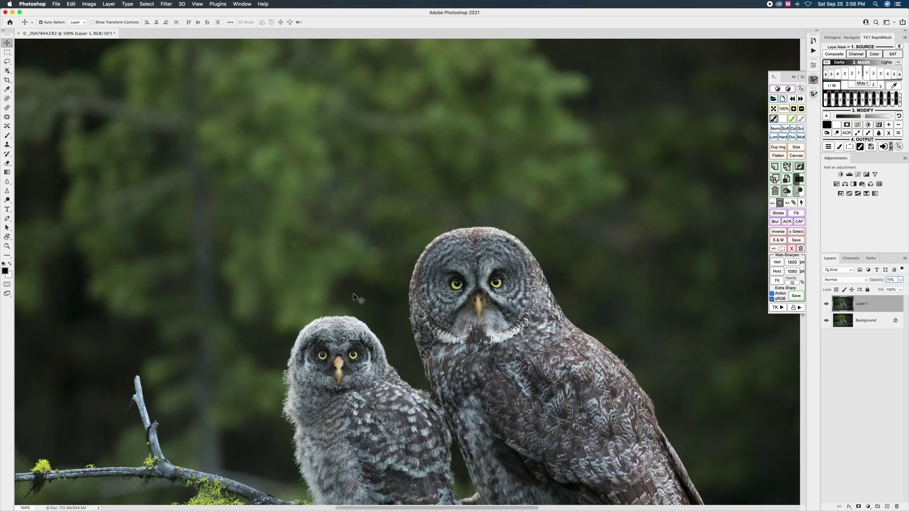
Show all open windows (Bridge, PureRAW, Photoshop) in Mission Control.
scroll(357, 291, "down", 5)
scroll(357, 291, "up", 4)
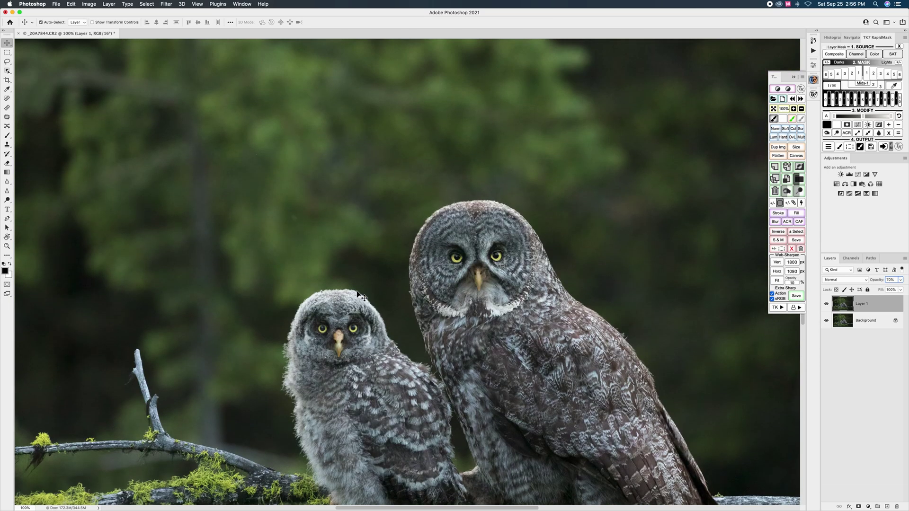
scroll(357, 291, "down", 3)
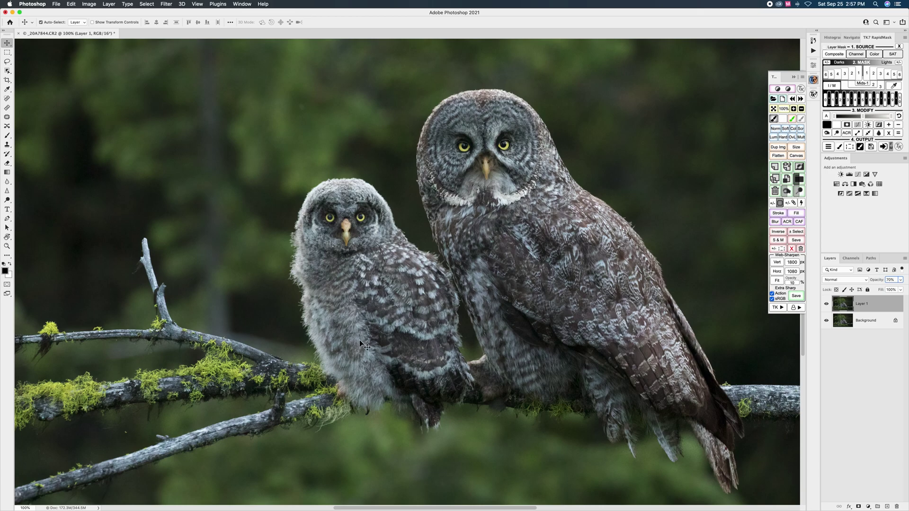
key("ctrl+Up")
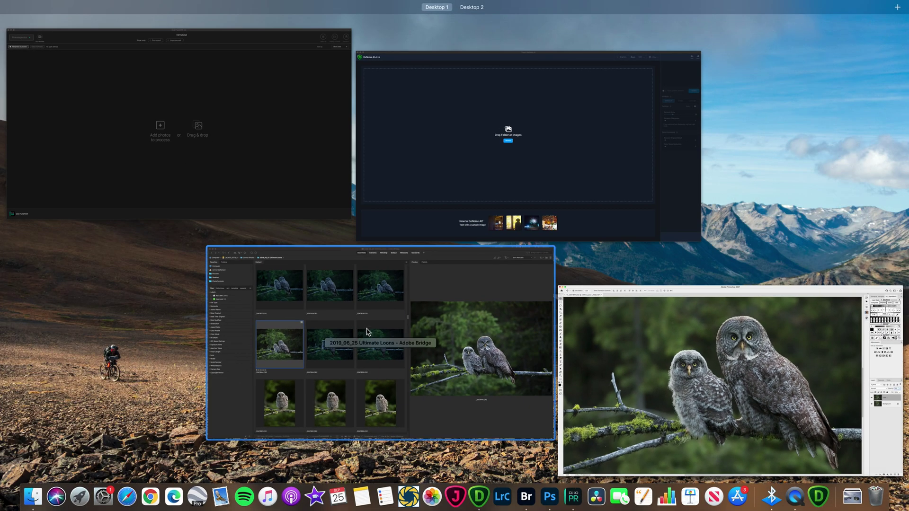
Bring Bridge forward, then switch to DxO PureRAW with _20A7844.CR2 loaded.
left_click(279, 343)
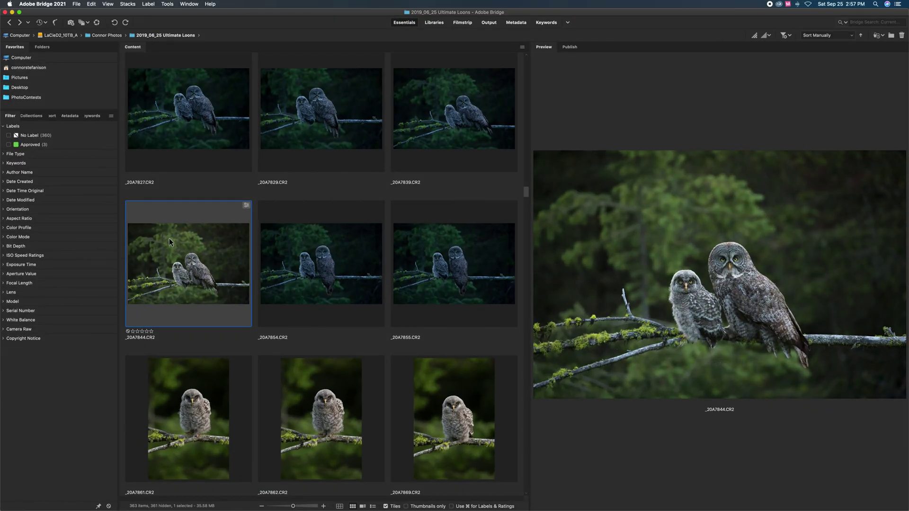
mouse_move(576, 504)
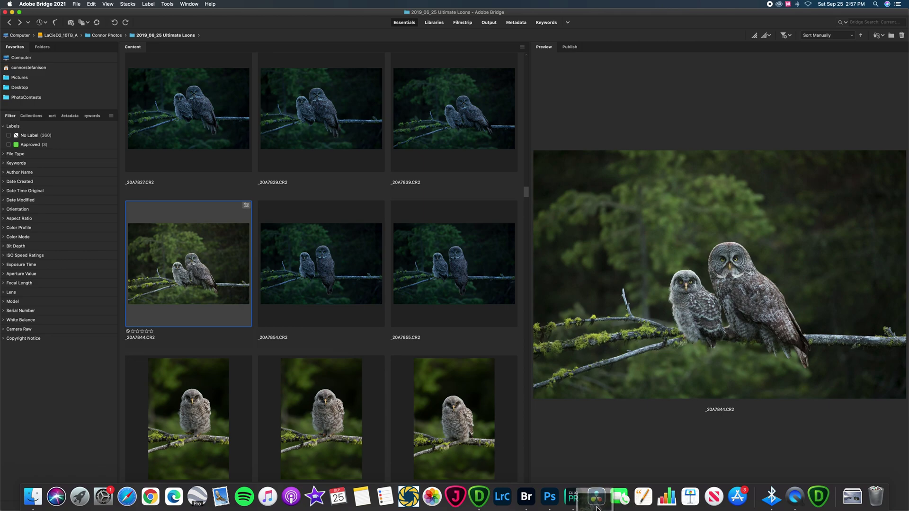
left_click(574, 497)
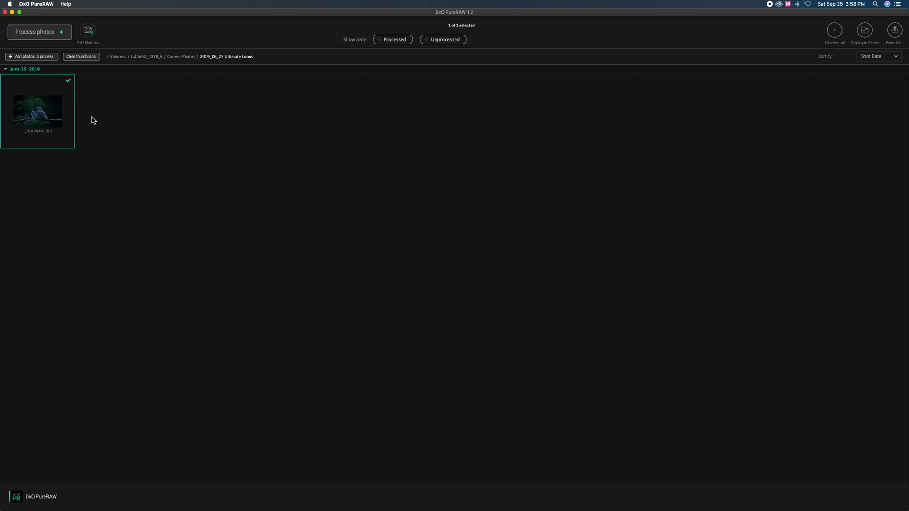
Save the camera and lens optics module for the owl photo and open the Process 1 photo settings.
left_click(89, 32)
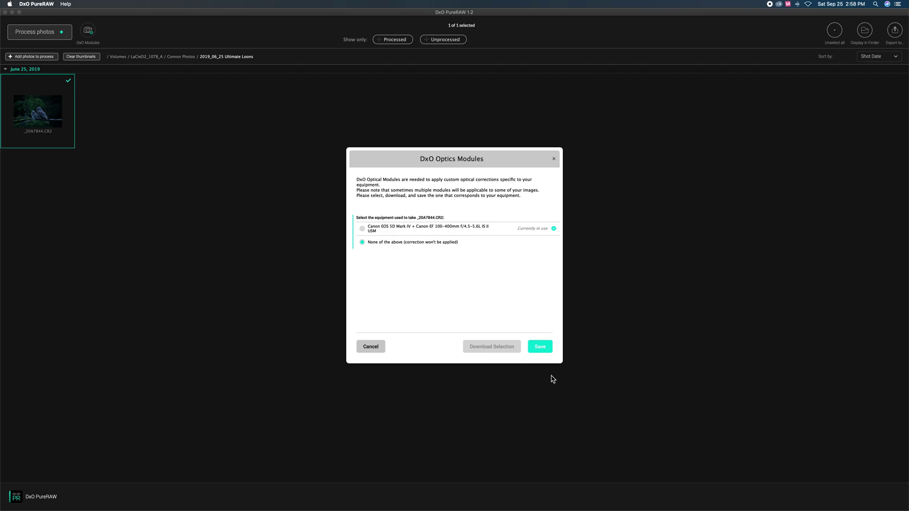
left_click(540, 347)
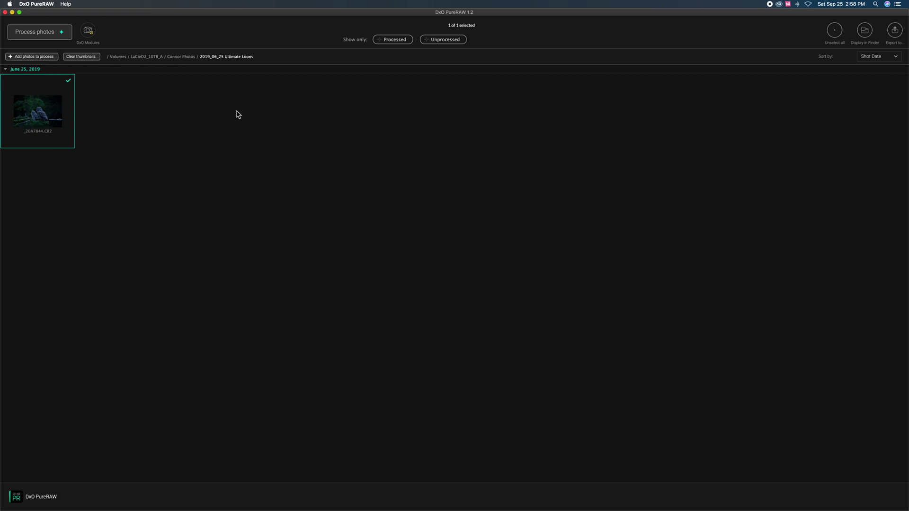
left_click(53, 34)
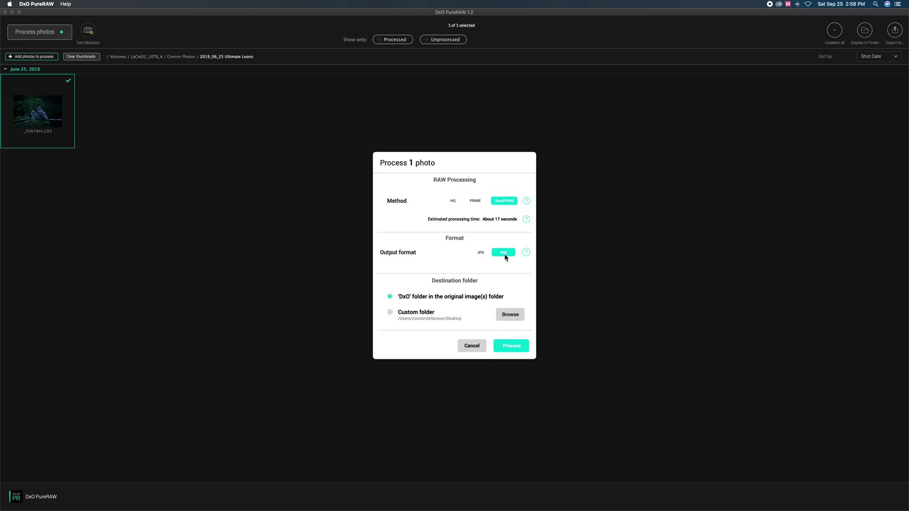
Process the owl raw with DeepPRIME into a DNG in the original folder's DxO subfolder.
left_click(513, 348)
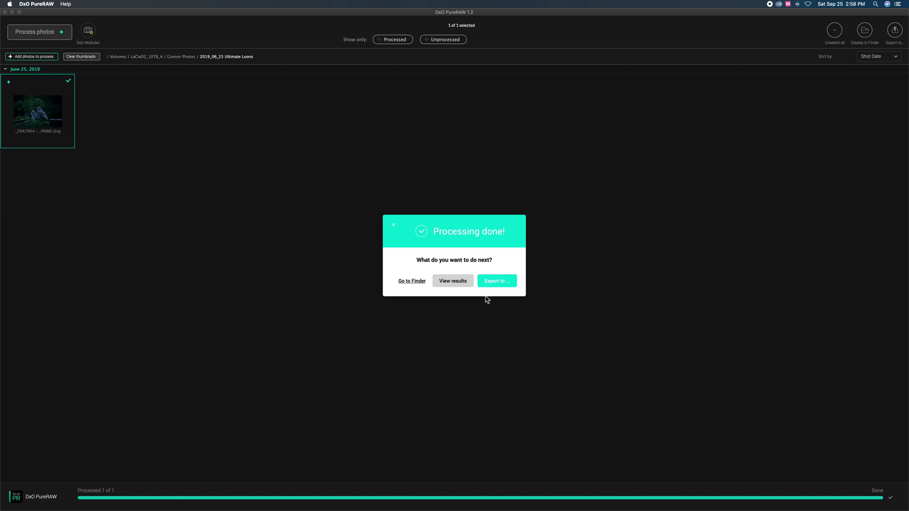
Export the DeepPRIME DNG to Adobe Photoshop 2021 so it opens in Camera Raw.
left_click(500, 284)
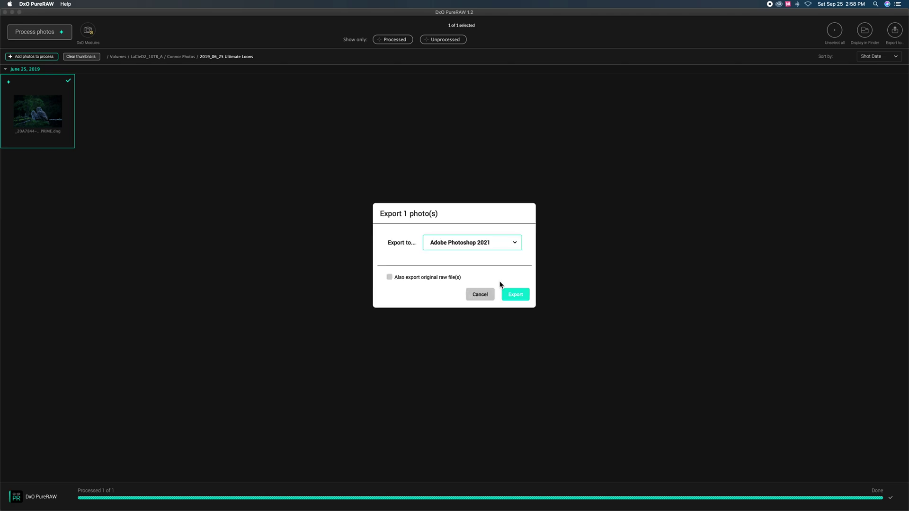
left_click(520, 297)
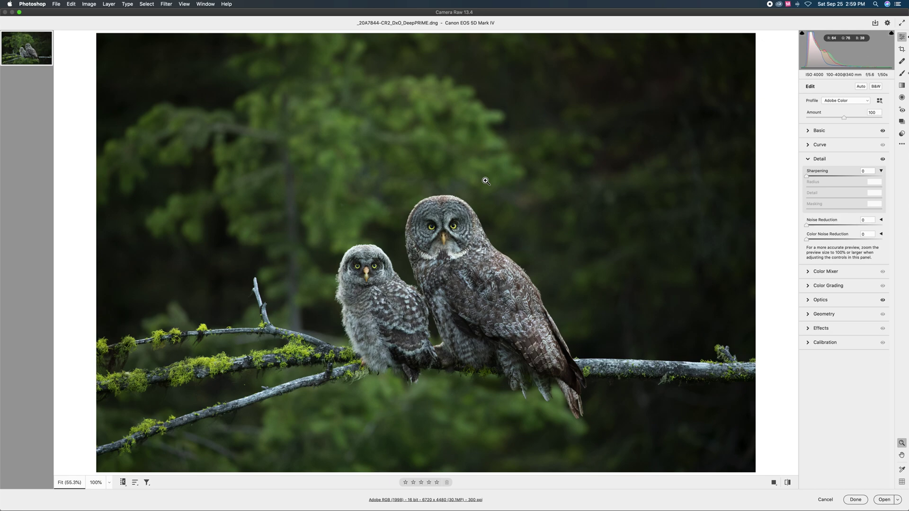
Magnify the DeepPRIME preview on the owls' faces to 200%, then 400%.
left_click(486, 183, "alt")
left_click(488, 180)
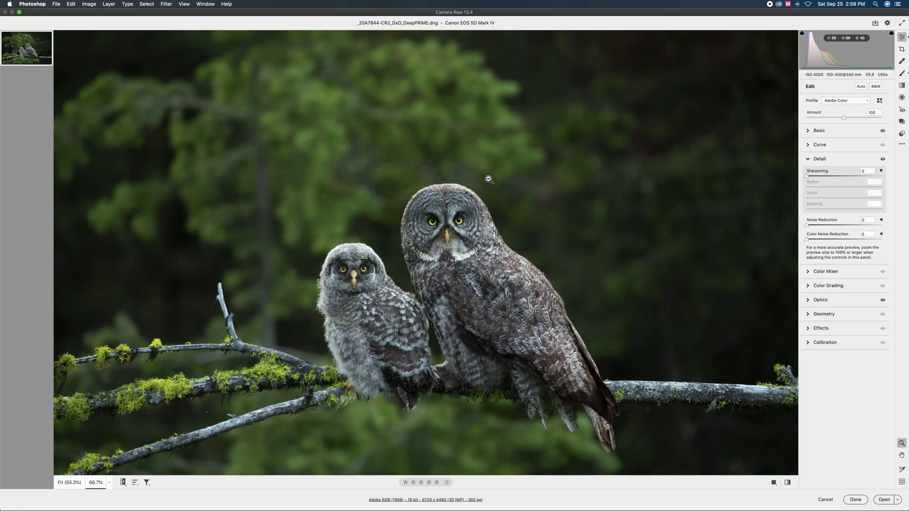
left_click(490, 178, "alt")
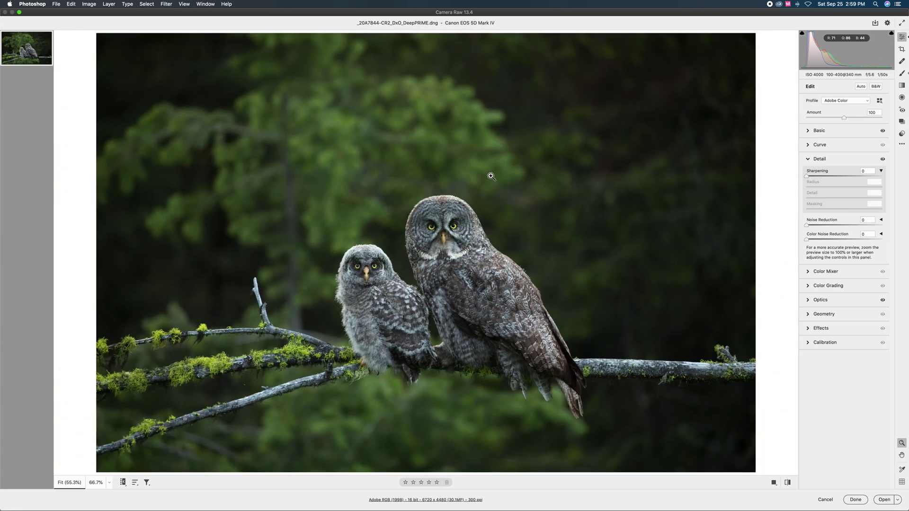
left_click(491, 179)
left_click(465, 181)
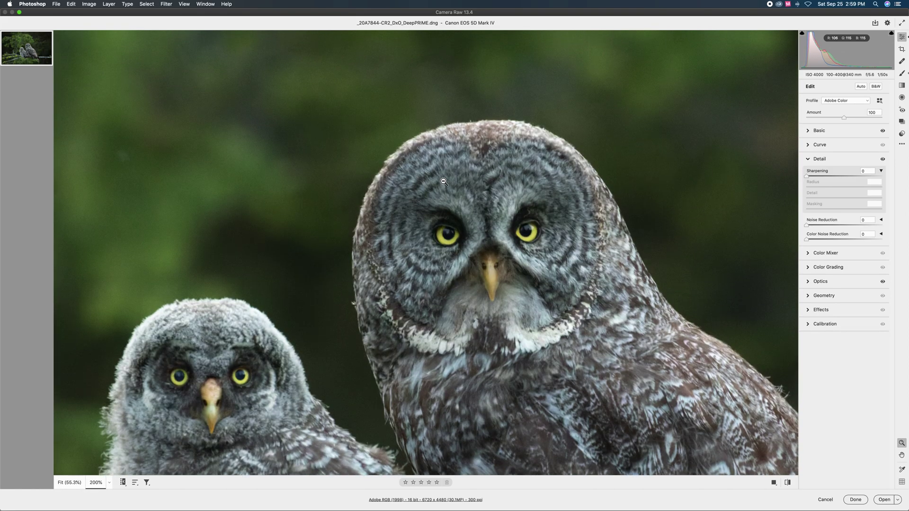
Inspect feather noise around the 400% view, step back to 300%, and open the image in Photoshop.
scroll(444, 182, "up", 5)
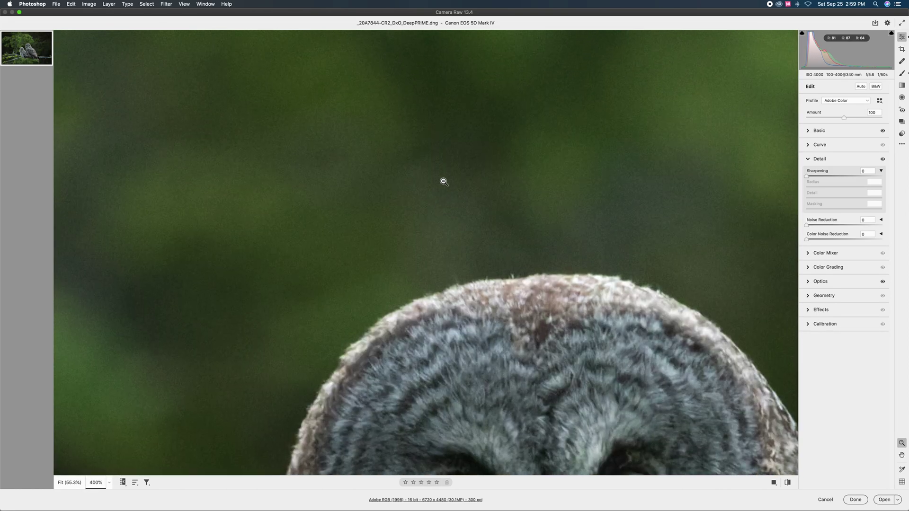
scroll(445, 181, "right", 6)
scroll(446, 182, "right", 10)
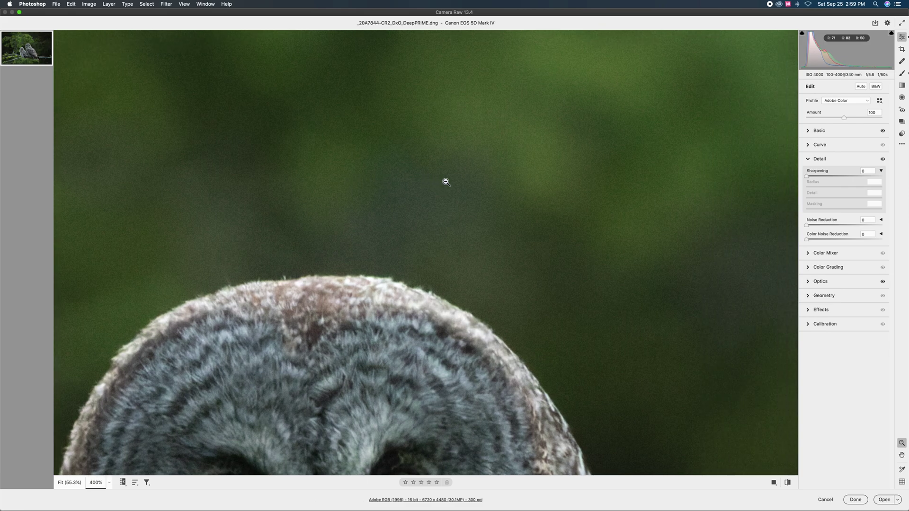
scroll(446, 181, "down", 6)
scroll(446, 182, "left", 8)
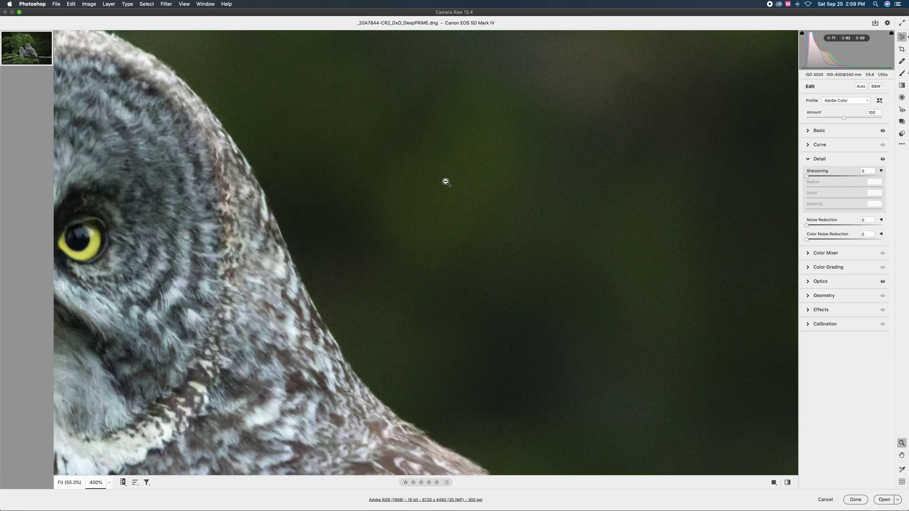
scroll(445, 182, "left", 6)
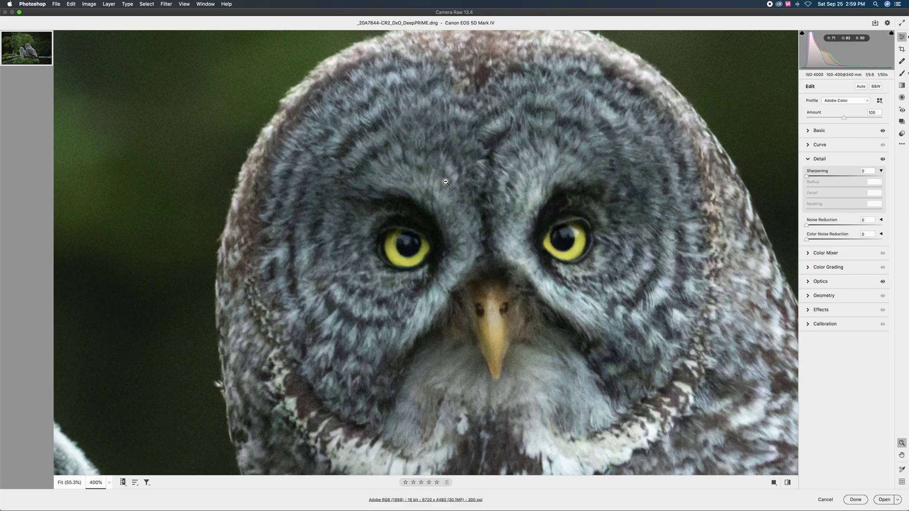
scroll(446, 182, "left", 2)
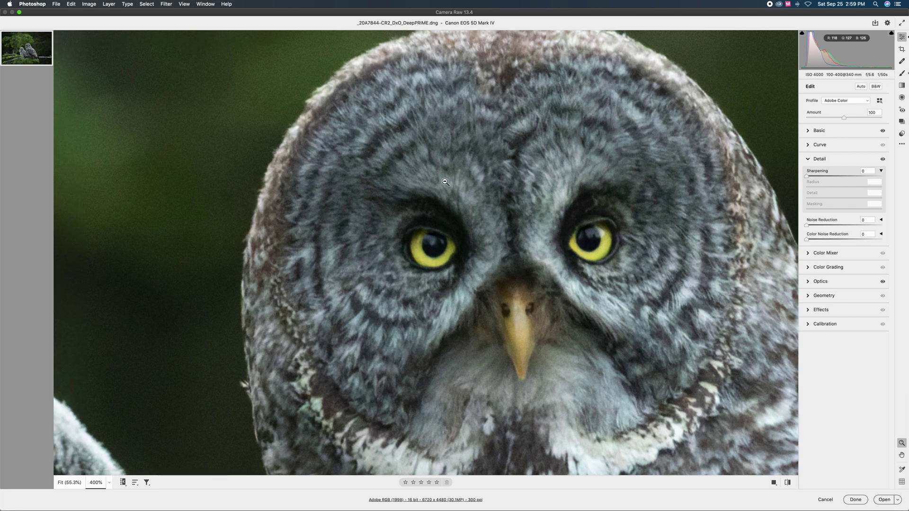
left_click(445, 182, "alt")
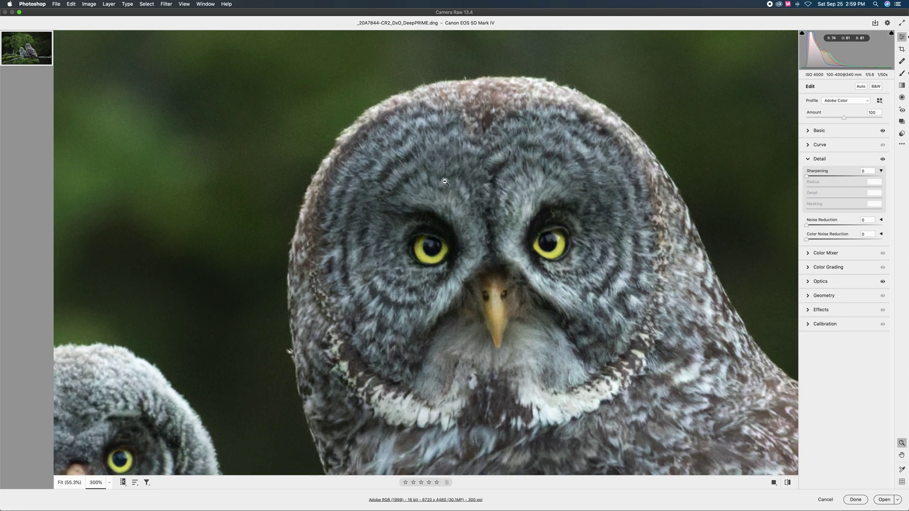
left_click(883, 500)
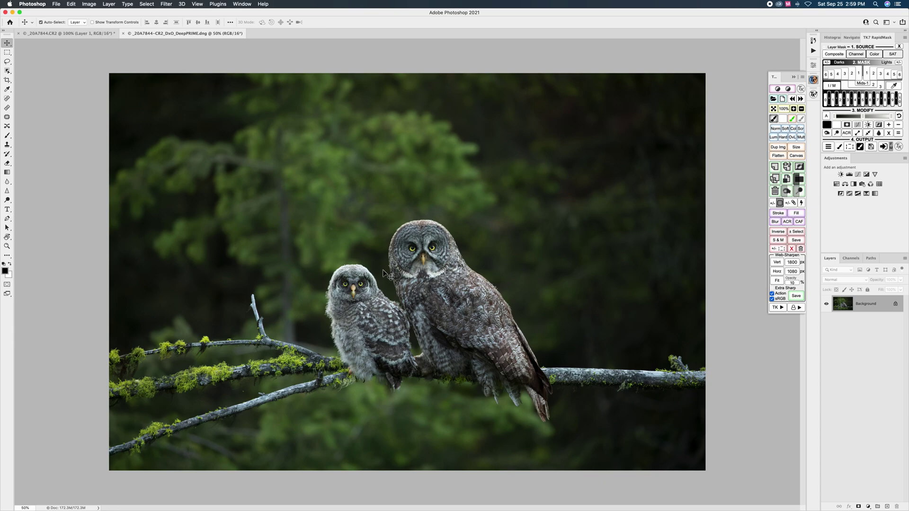
View the Topaz-denoised CR2 at 200% on the owls' heads, then return to the DeepPRIME document.
scroll(390, 244, "up", 3)
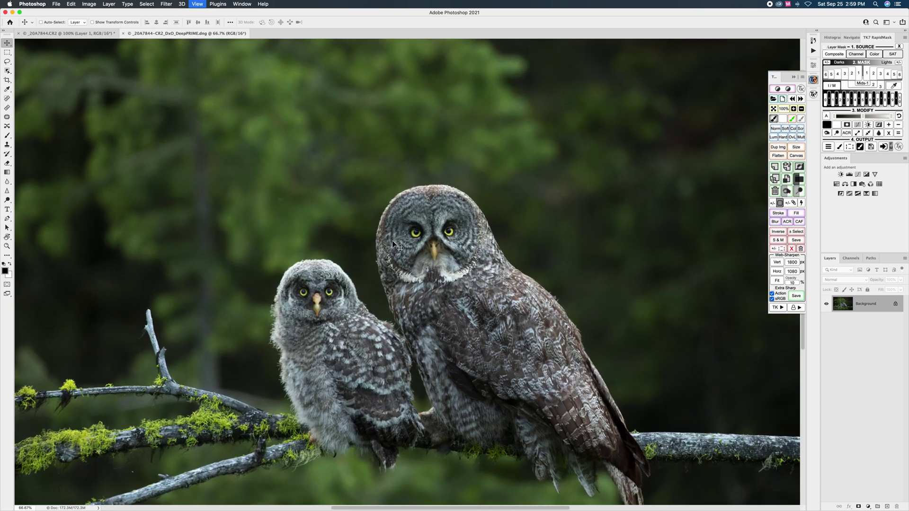
left_click(78, 34)
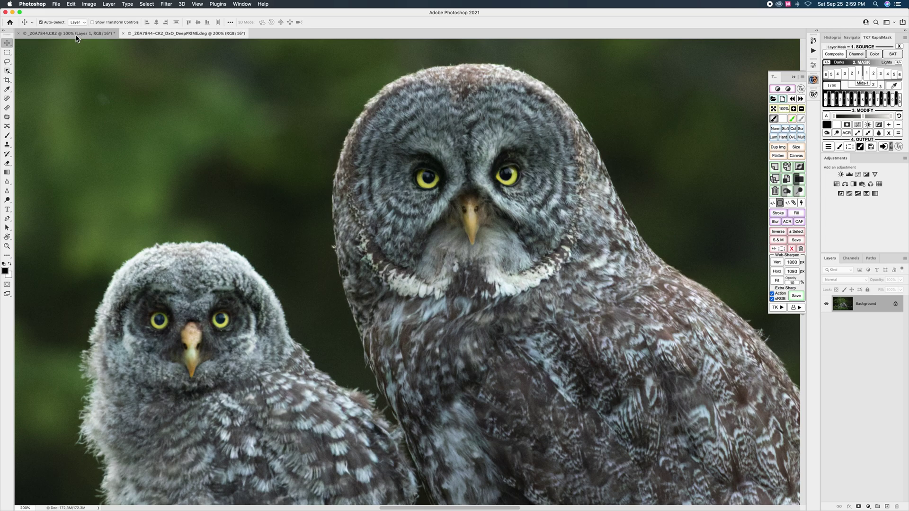
key("super+0")
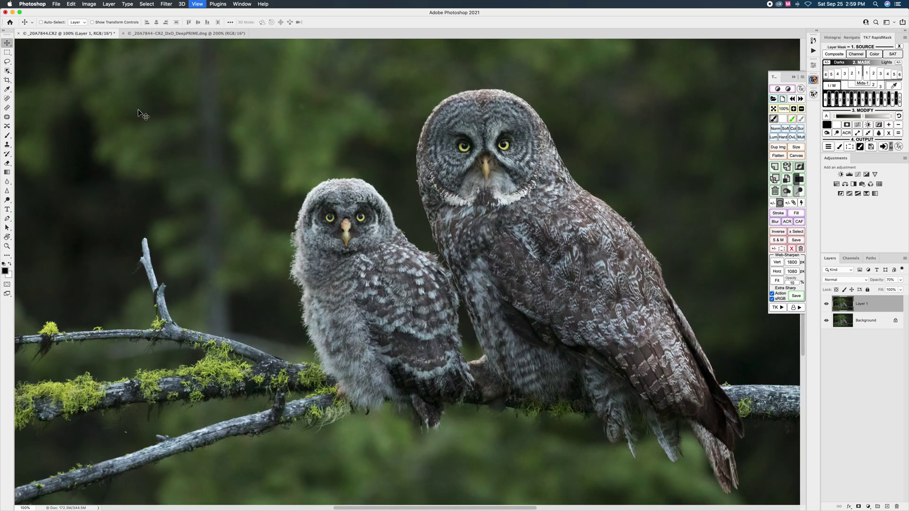
key("super+equal")
key("super+equal")
key("super+equal")
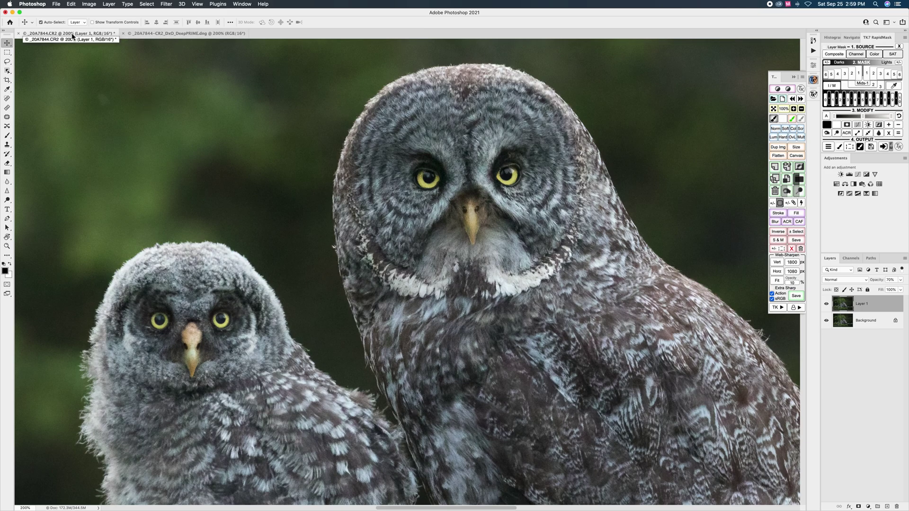
left_click(187, 35)
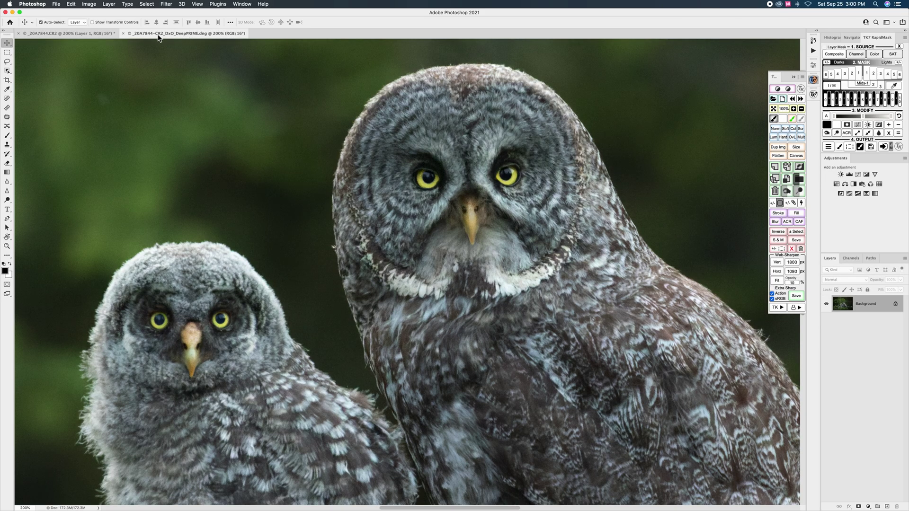
left_click(63, 35)
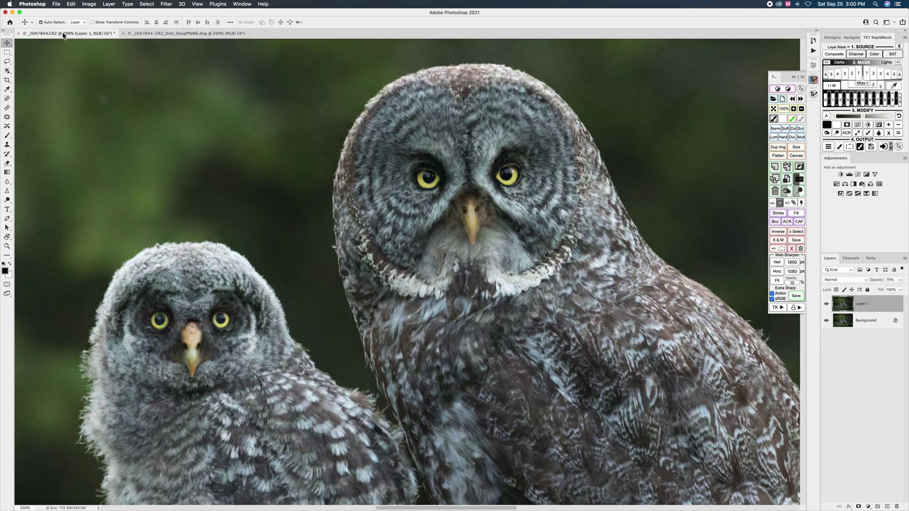
left_click(183, 35)
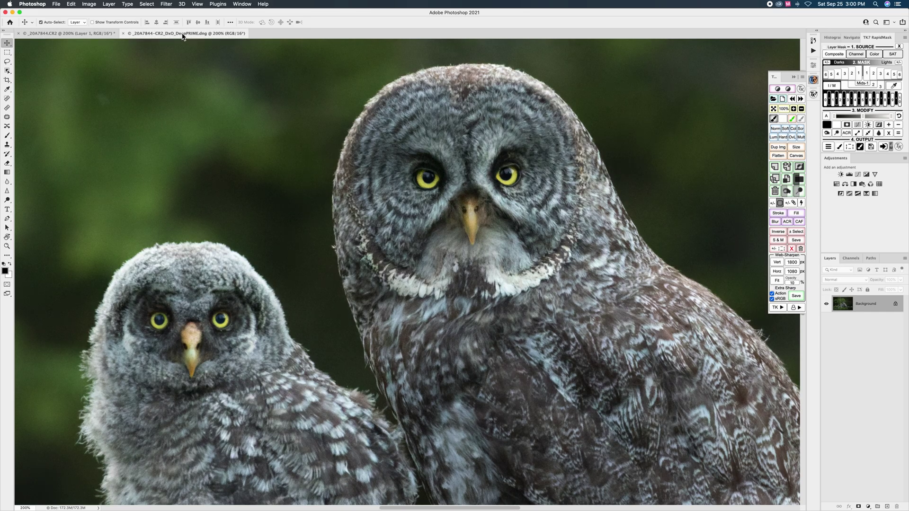
left_click(71, 35)
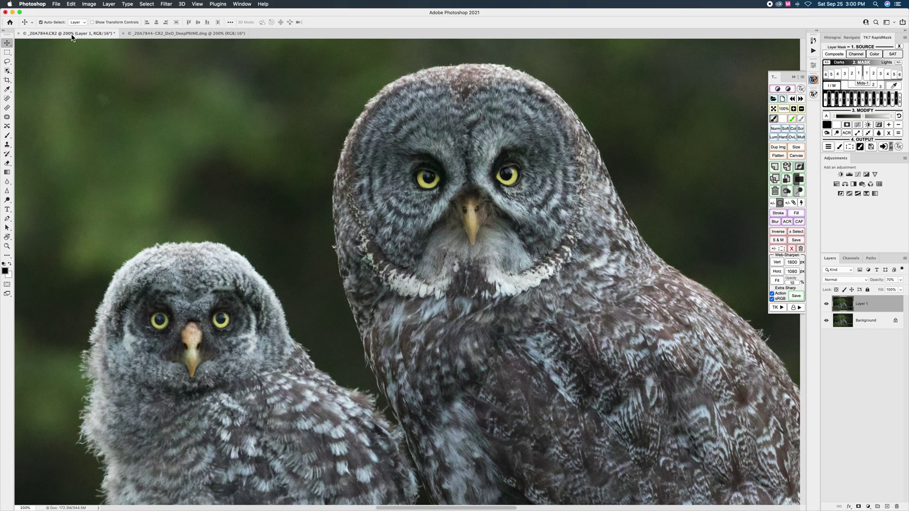
left_click(167, 34)
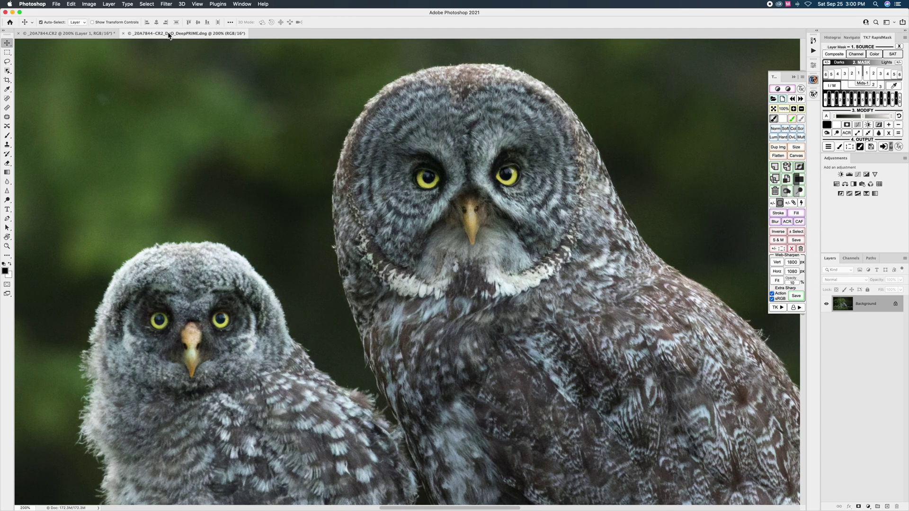
left_click(81, 35)
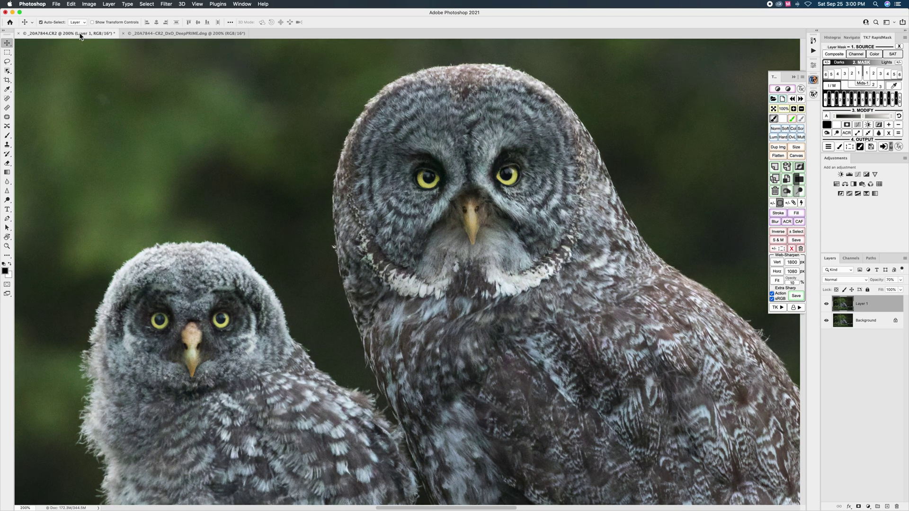
left_click(175, 34)
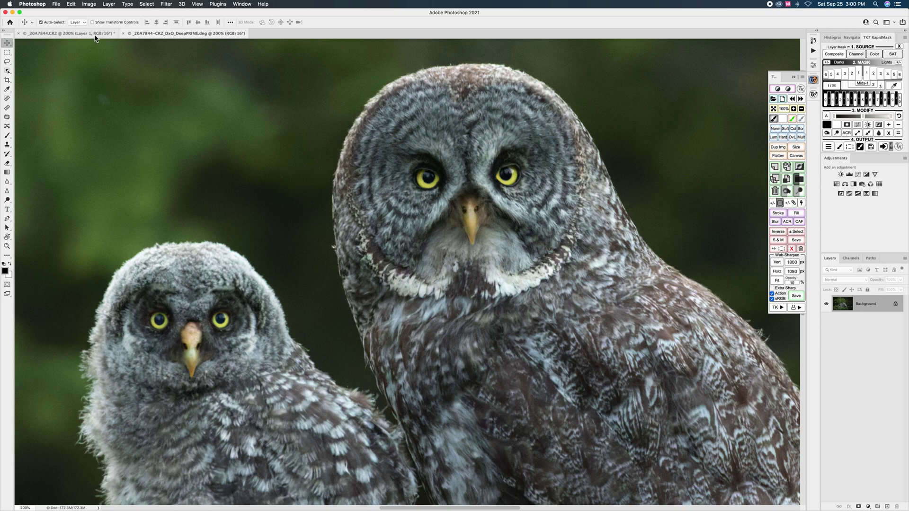
left_click(75, 35)
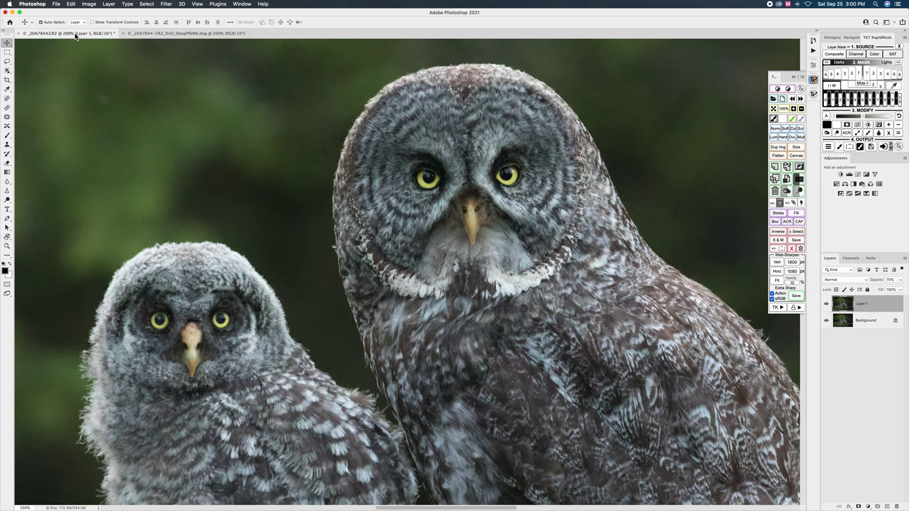
left_click(174, 35)
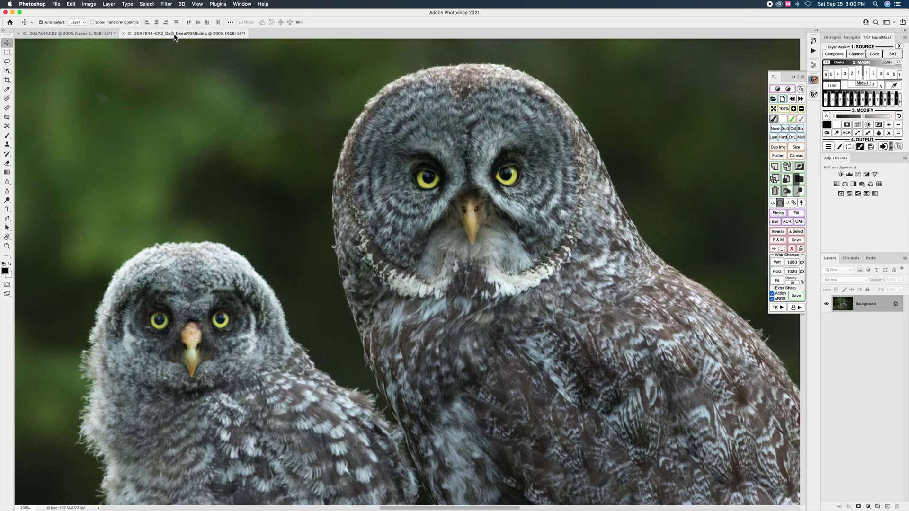
left_click(78, 33)
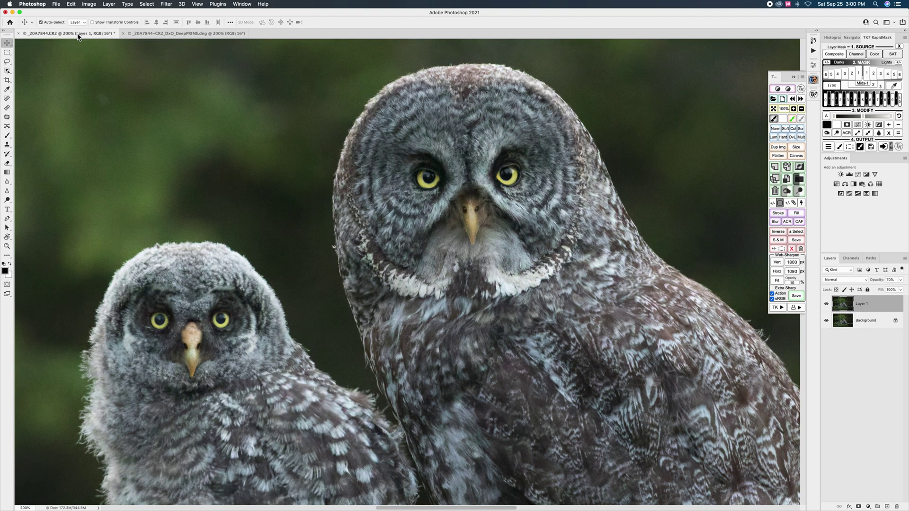
left_click(180, 34)
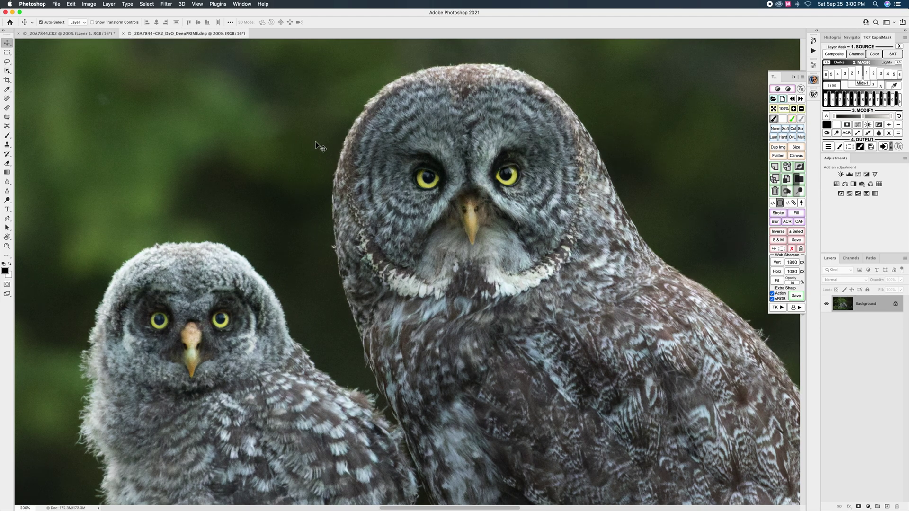
scroll(316, 142, "up", 15)
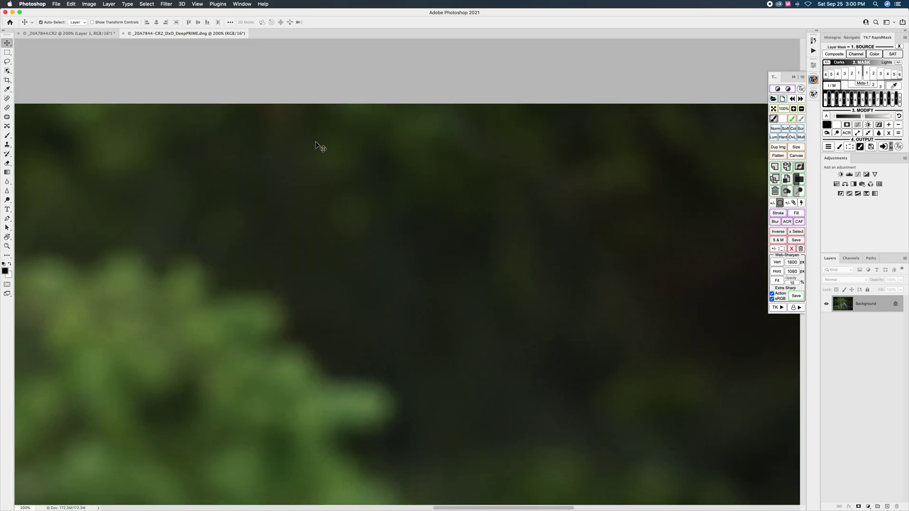
Zoom the DeepPRIME image to 300% on the young owl's face.
scroll(315, 141, "down", 5)
scroll(315, 141, "left", 10)
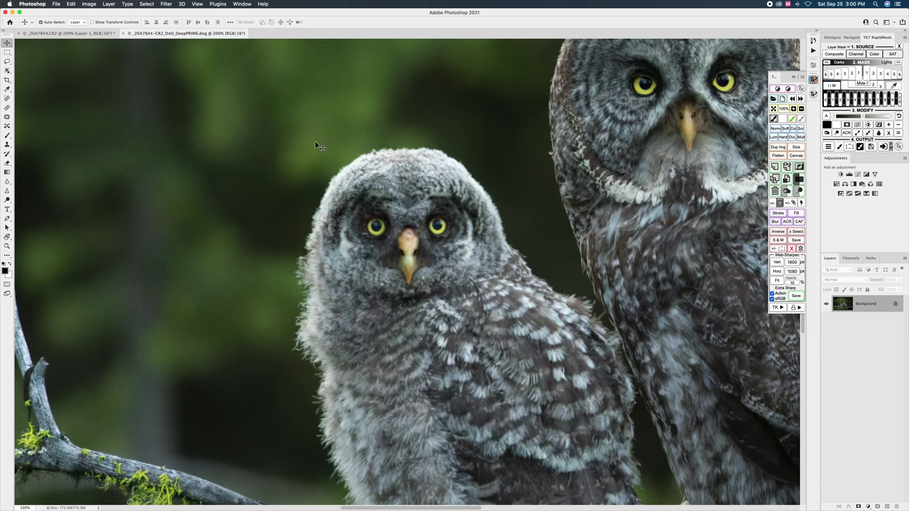
scroll(315, 142, "up", 6)
scroll(315, 142, "up", 10)
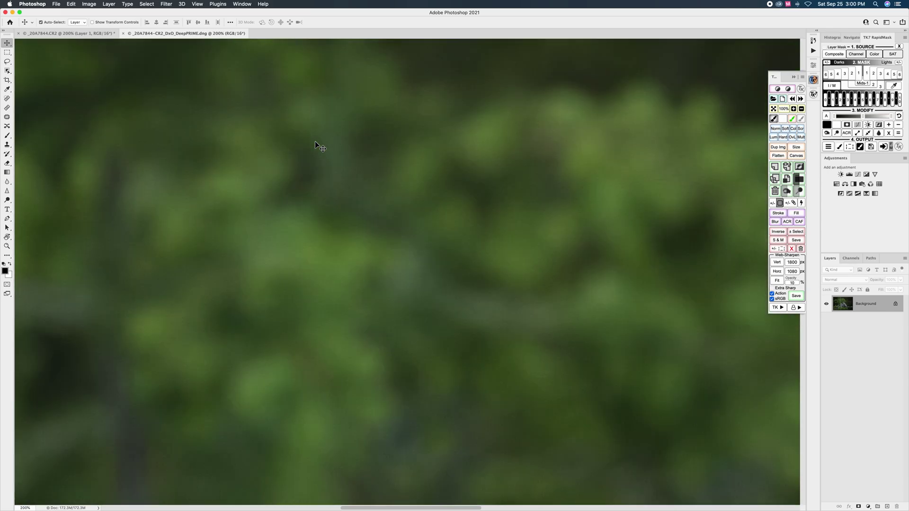
scroll(315, 142, "down", 8)
scroll(315, 142, "down", 8)
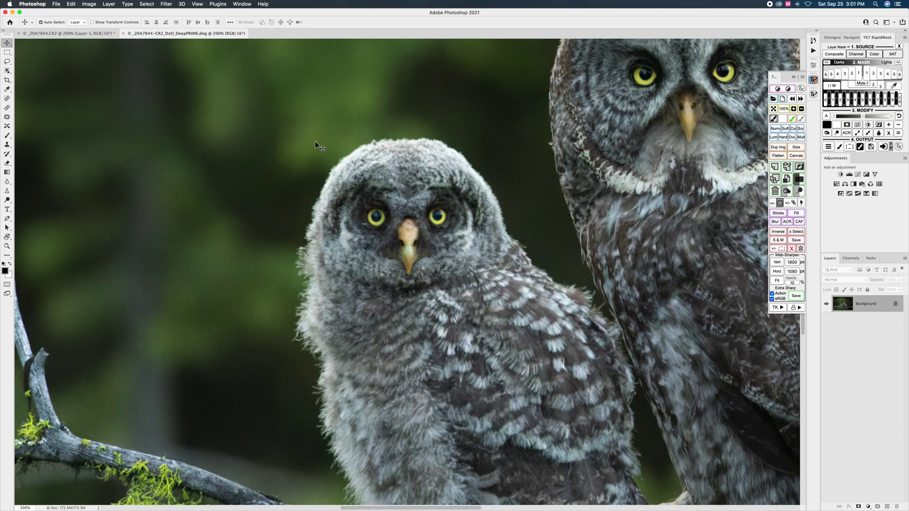
key("super+minus")
key("super+equal")
key("super+equal")
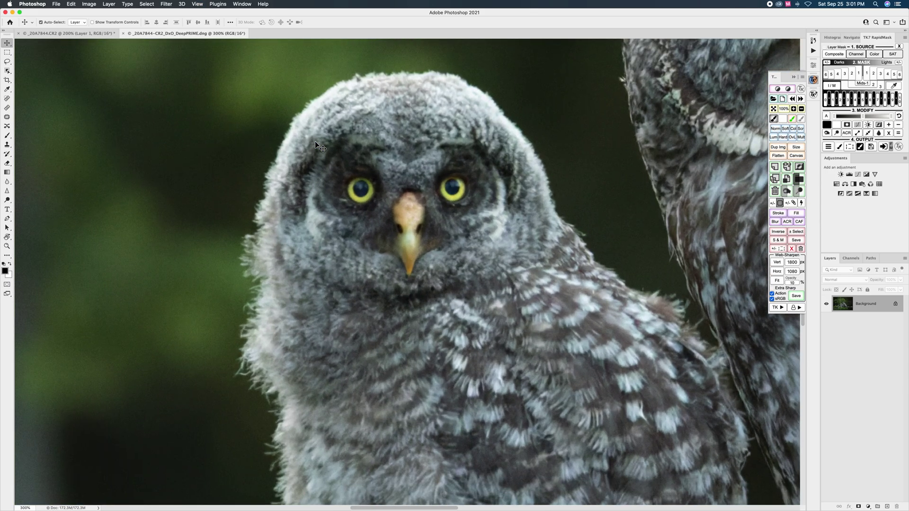
Hide Layer 1 in the _20A7844.CR2 document to reveal its noisier Background.
left_click(71, 33)
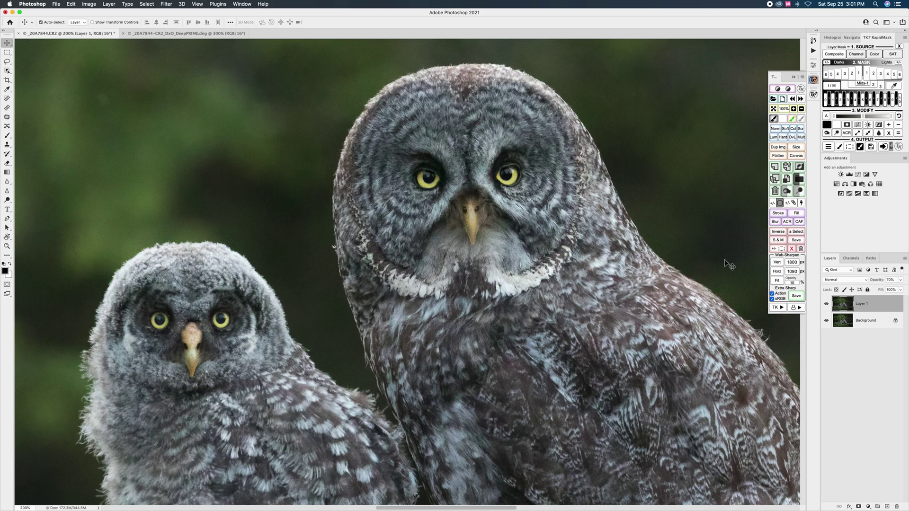
left_click(826, 304)
scroll(298, 183, "up", 5)
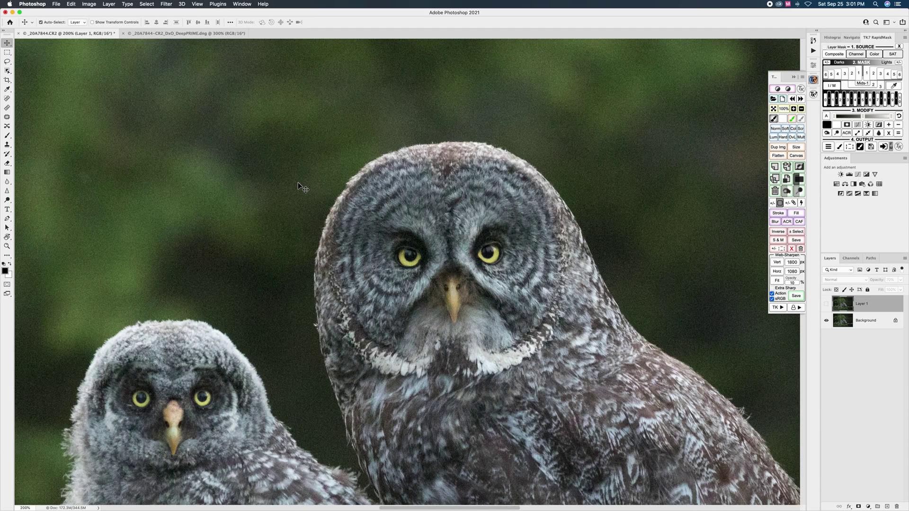
scroll(298, 183, "left", 5)
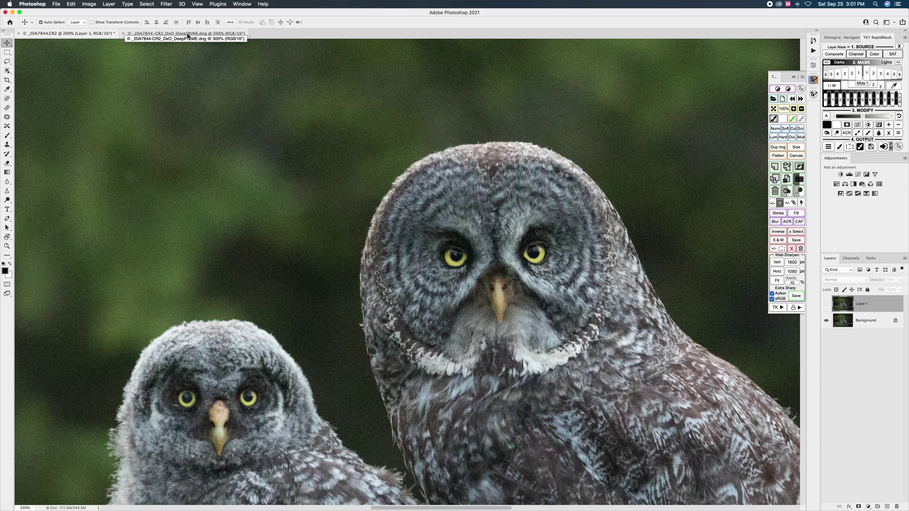
Compare the DeepPRIME and original owl documents, zooming the view out to 200%.
left_click(188, 34)
scroll(490, 170, "up", 10)
scroll(491, 169, "right", 8)
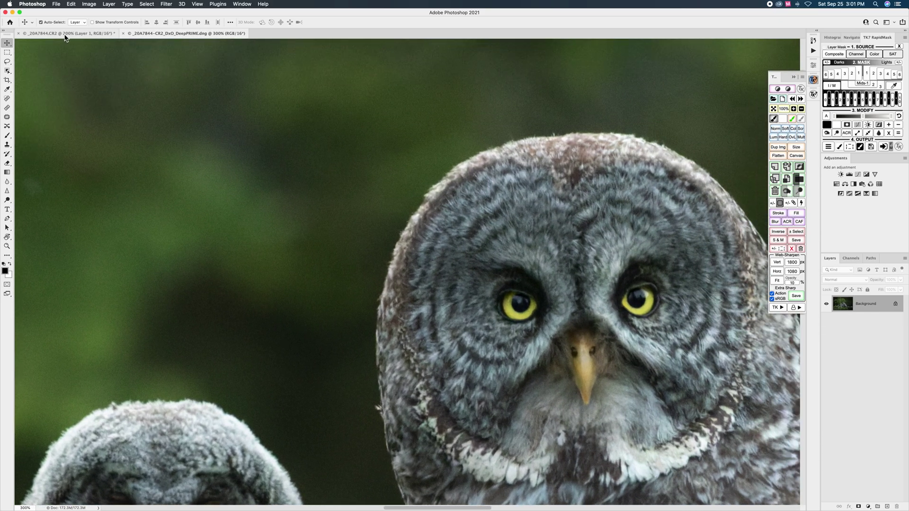
left_click(65, 34)
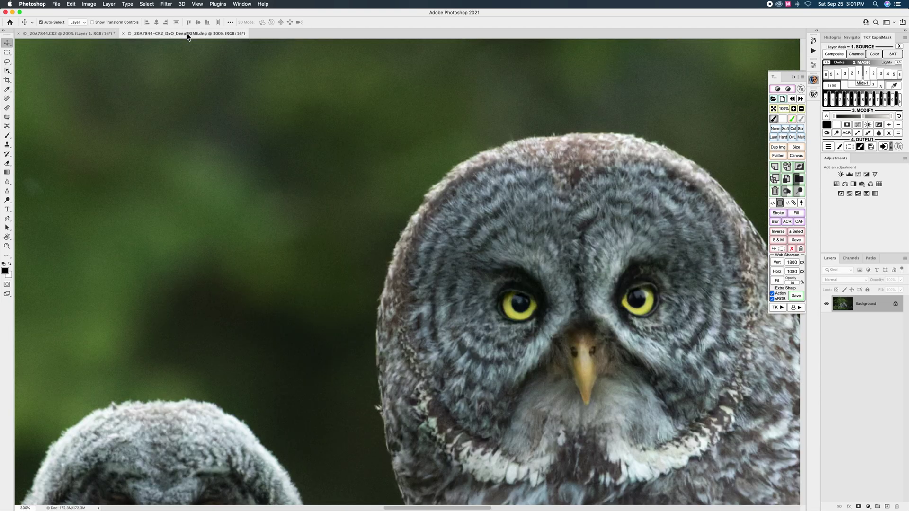
key("super+minus")
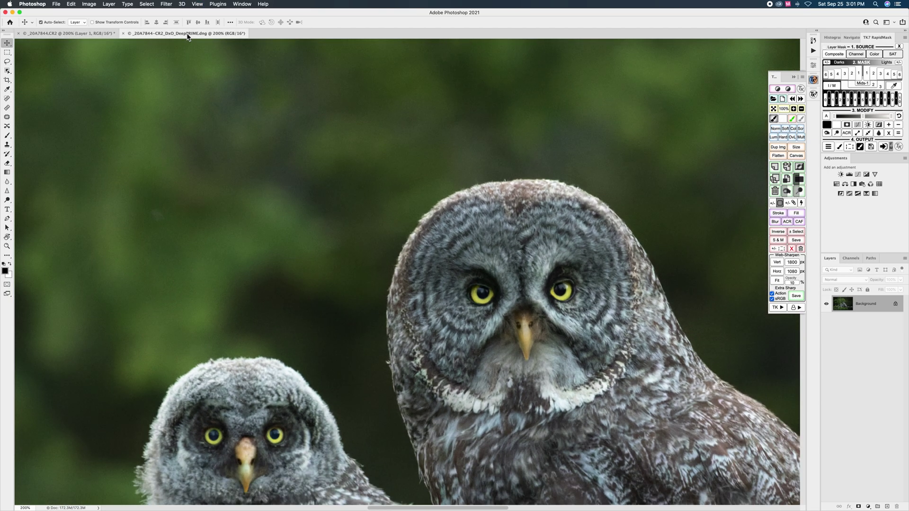